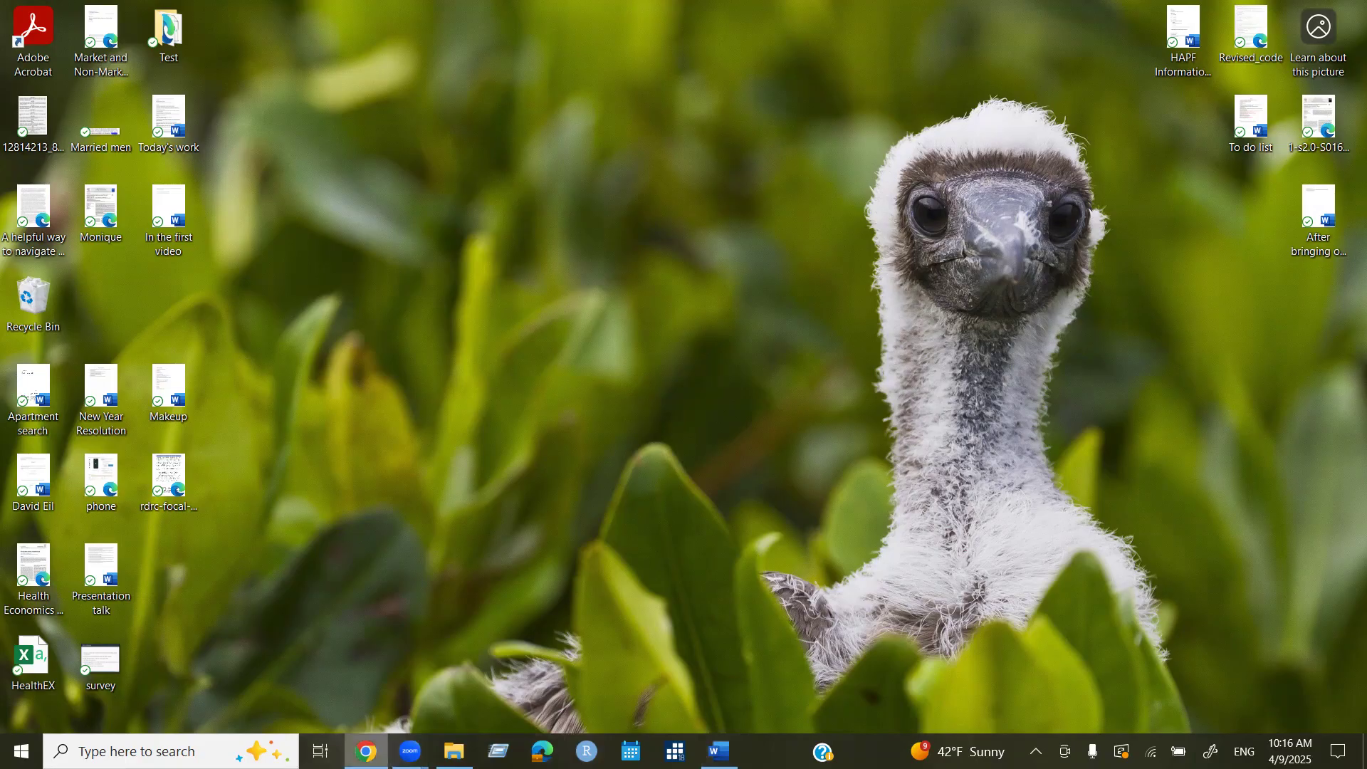
Bring Chrome back maximized and open the 'It's Time To Get Started With NVivo' email.
left_click(365, 751)
left_click(1006, 158)
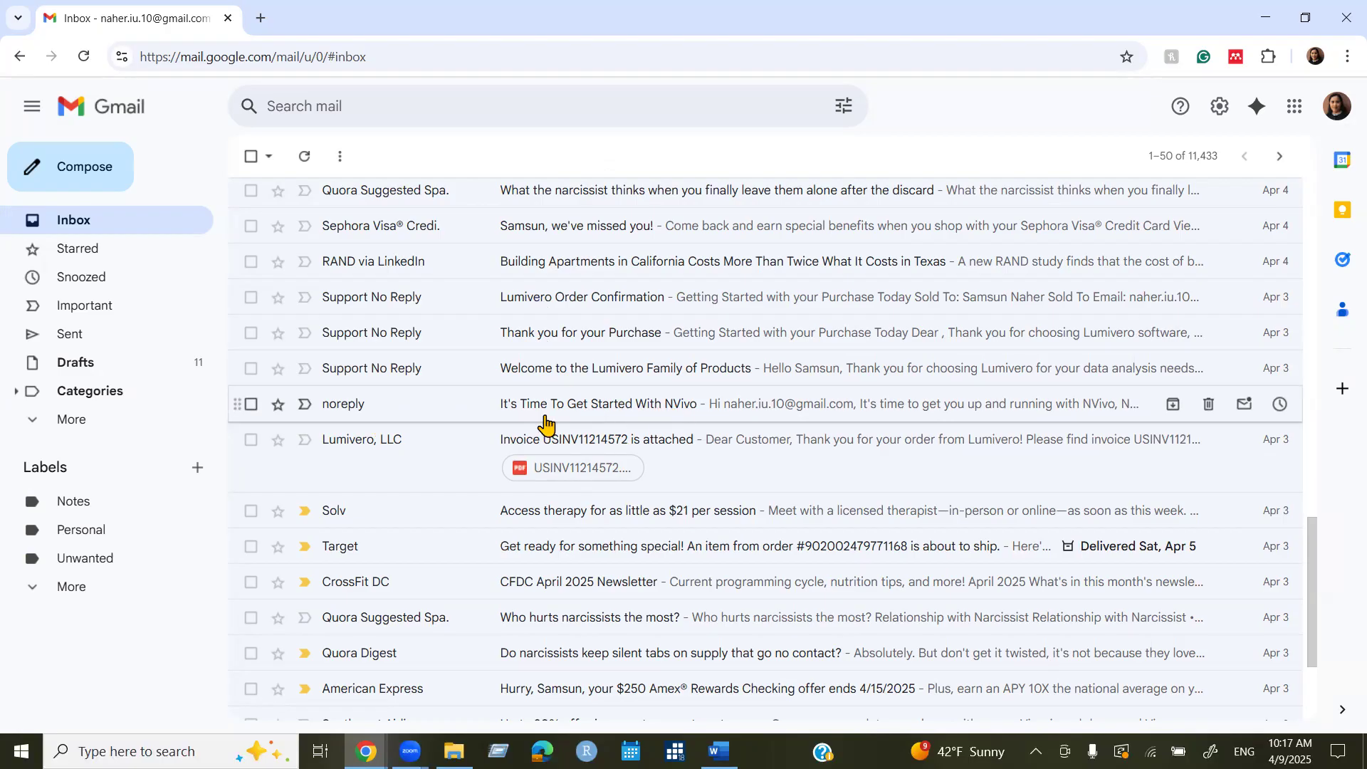
left_click(580, 413)
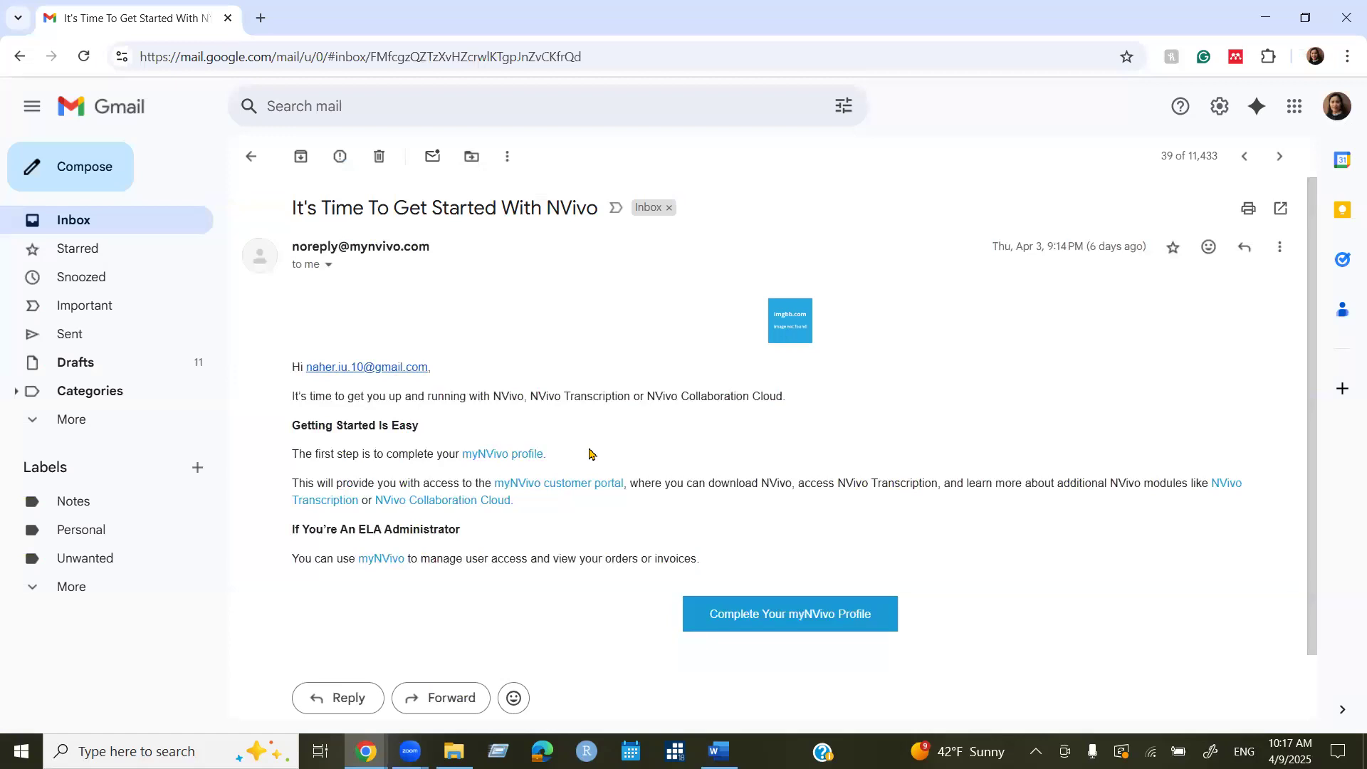
Return to the inbox, reopen the NVivo getting-started email, and follow its myNVivo profile link.
left_click(248, 160)
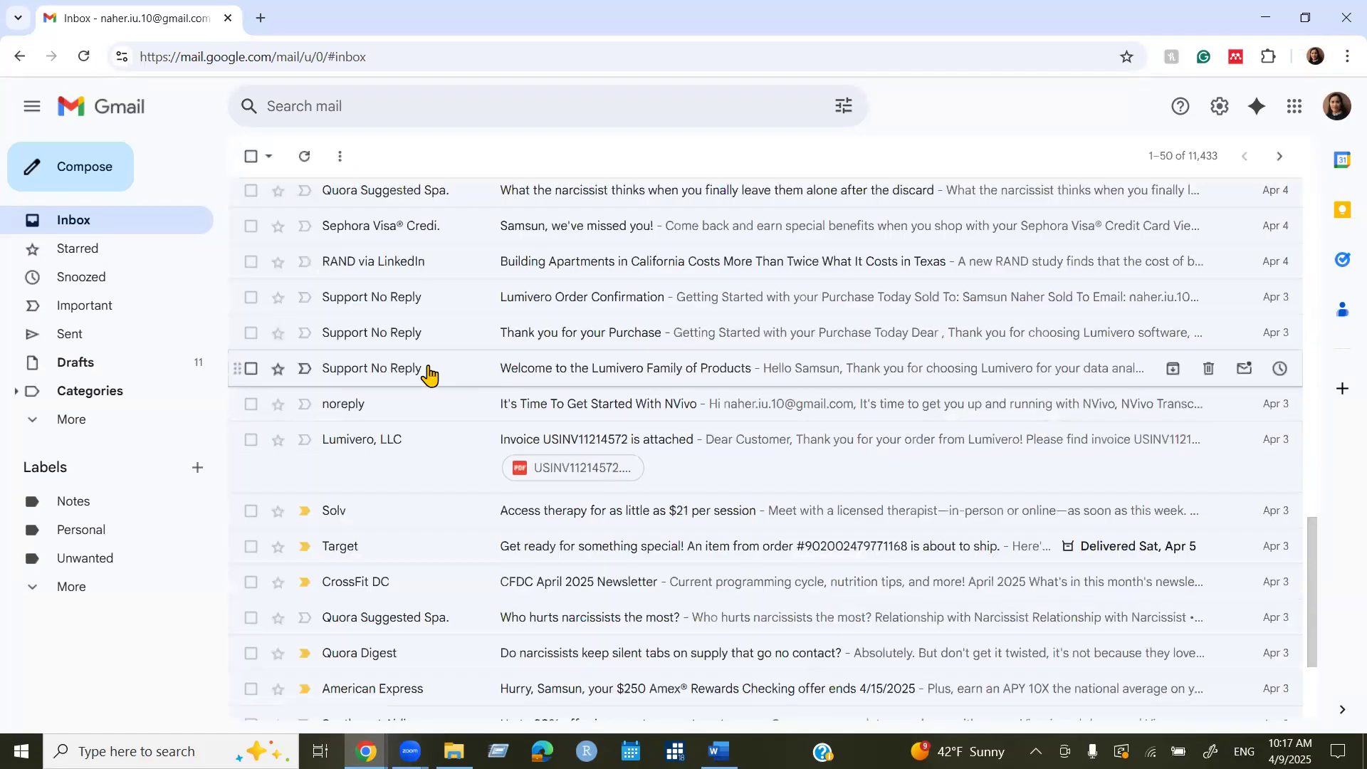
mouse_move(367, 377)
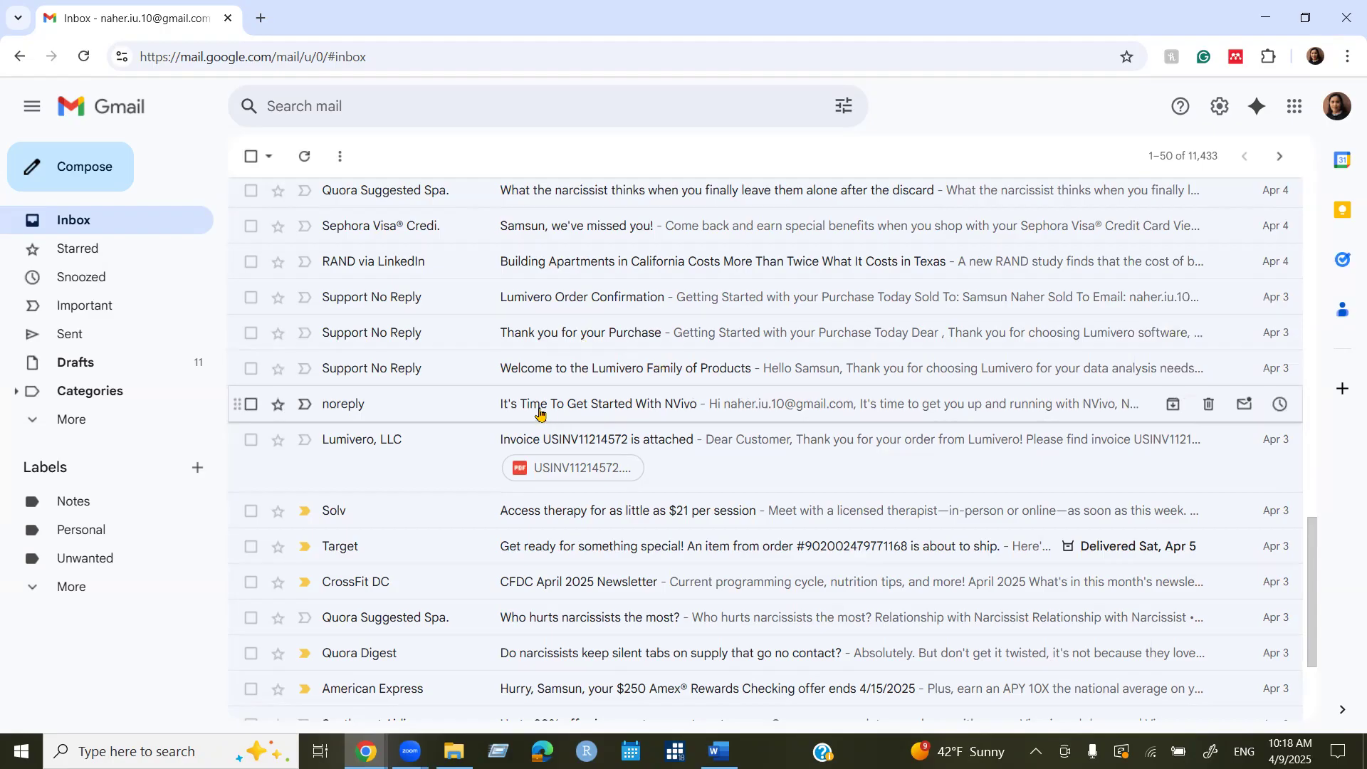
left_click(561, 403)
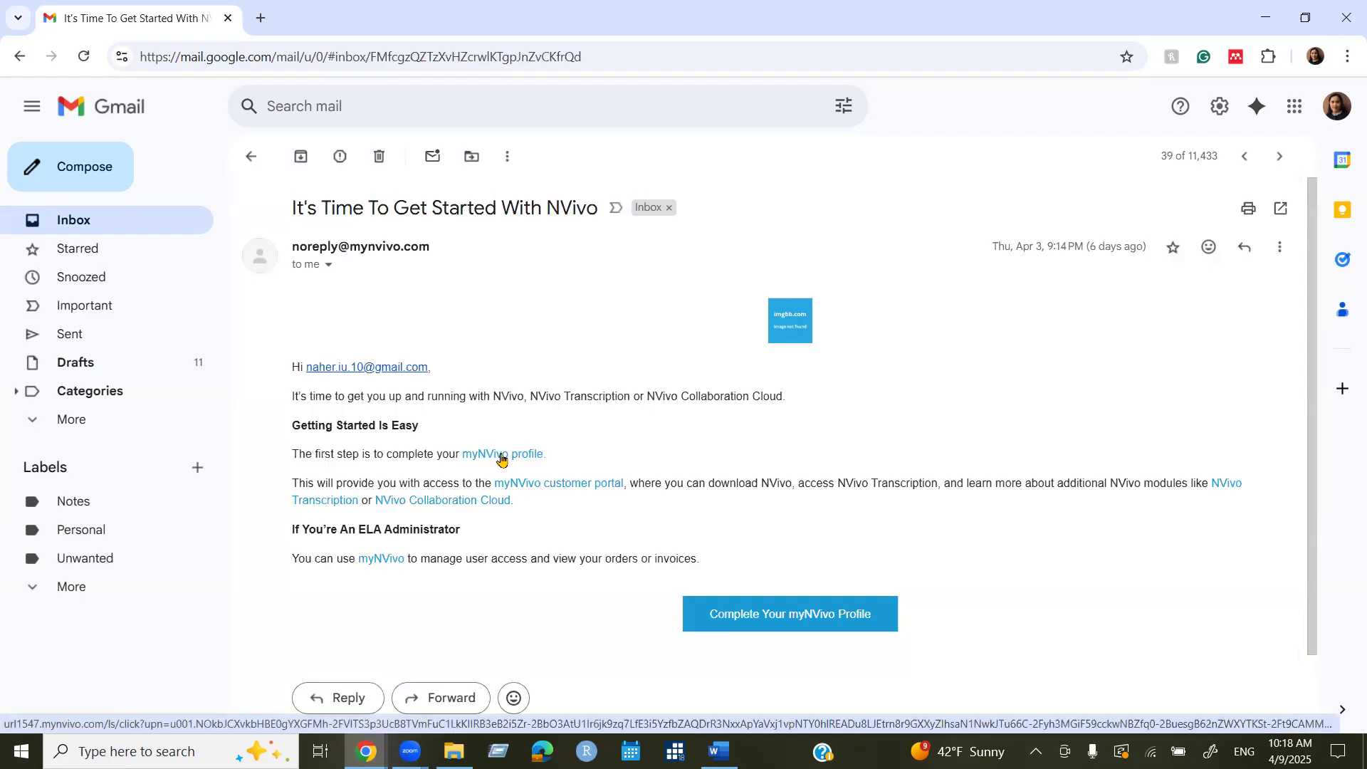
left_click(502, 457)
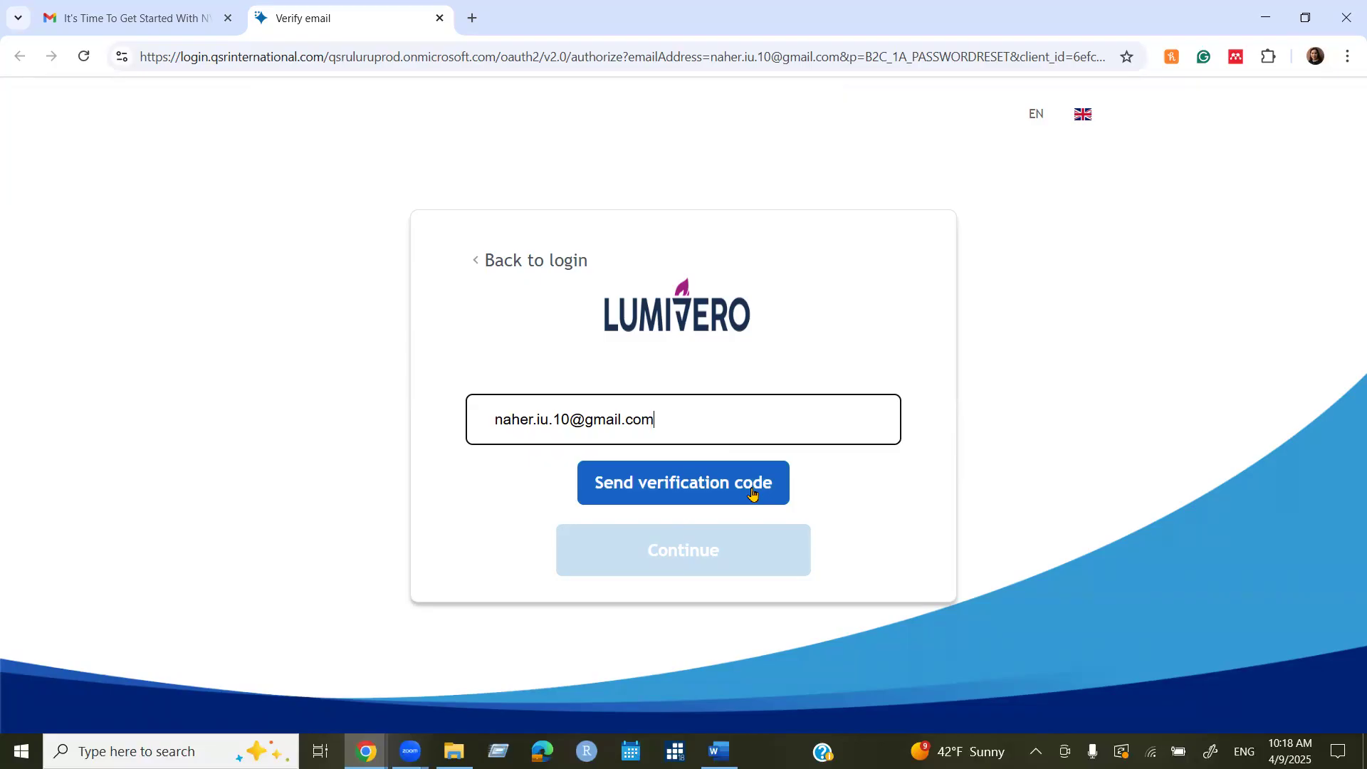
Close the Gmail tab and request a verification code for the account email.
left_click(171, 23)
key("ctrl+w")
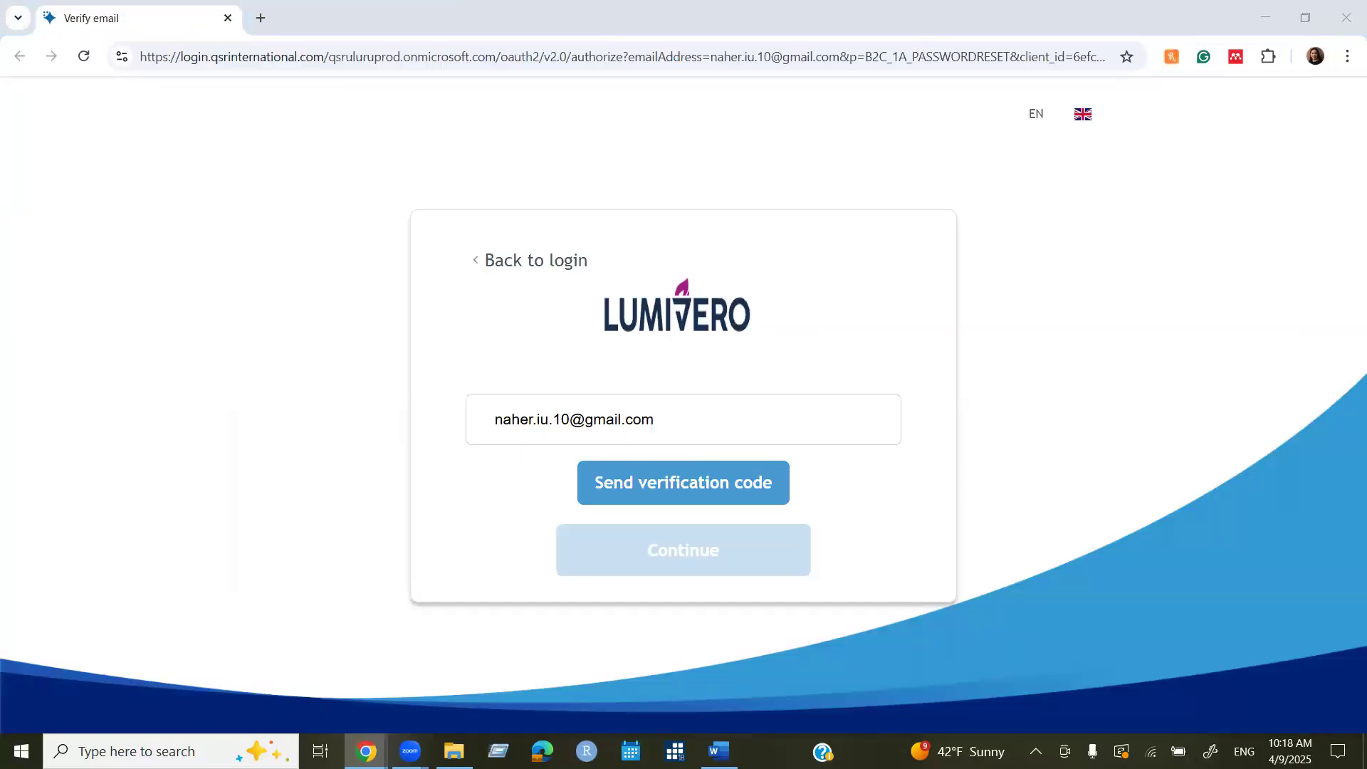
left_click(707, 481)
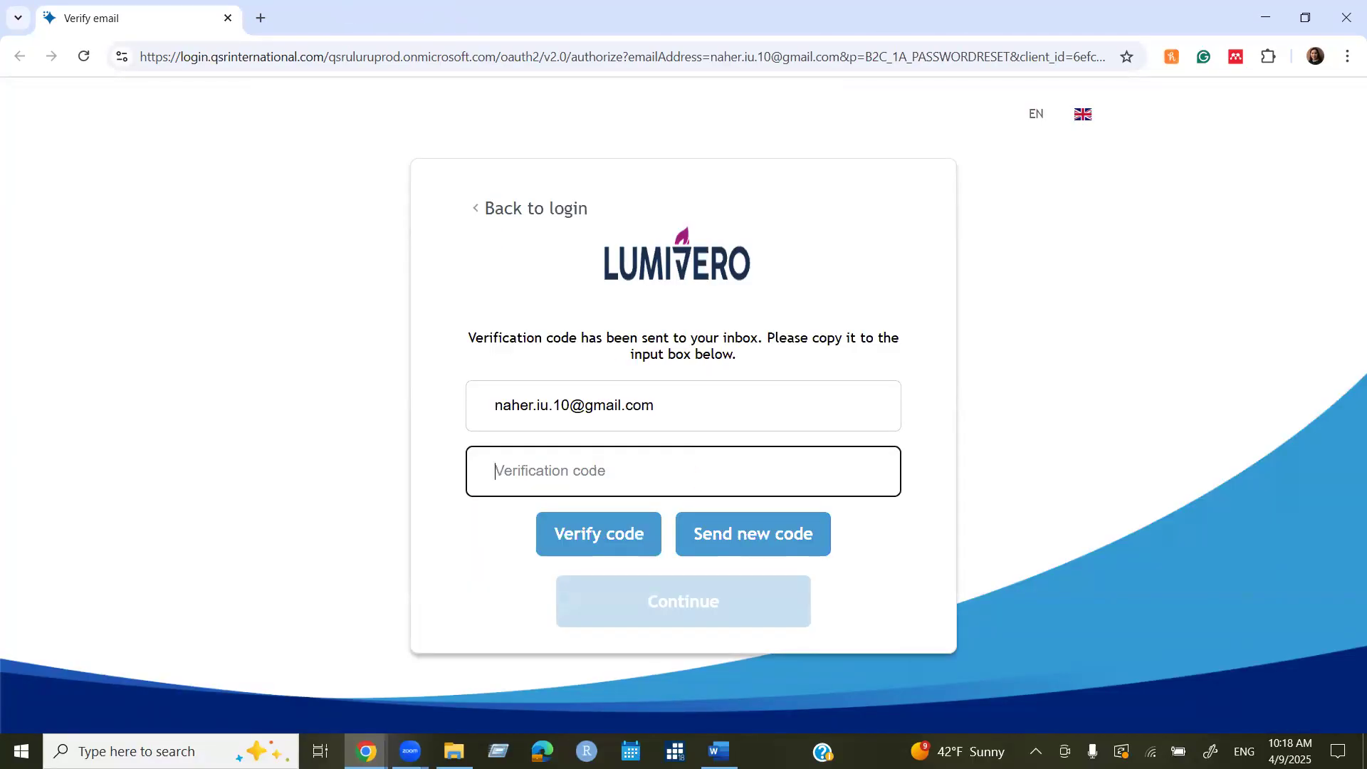
Copy the emailed verification code, paste it, verify it, and continue.
key("alt+Tab")
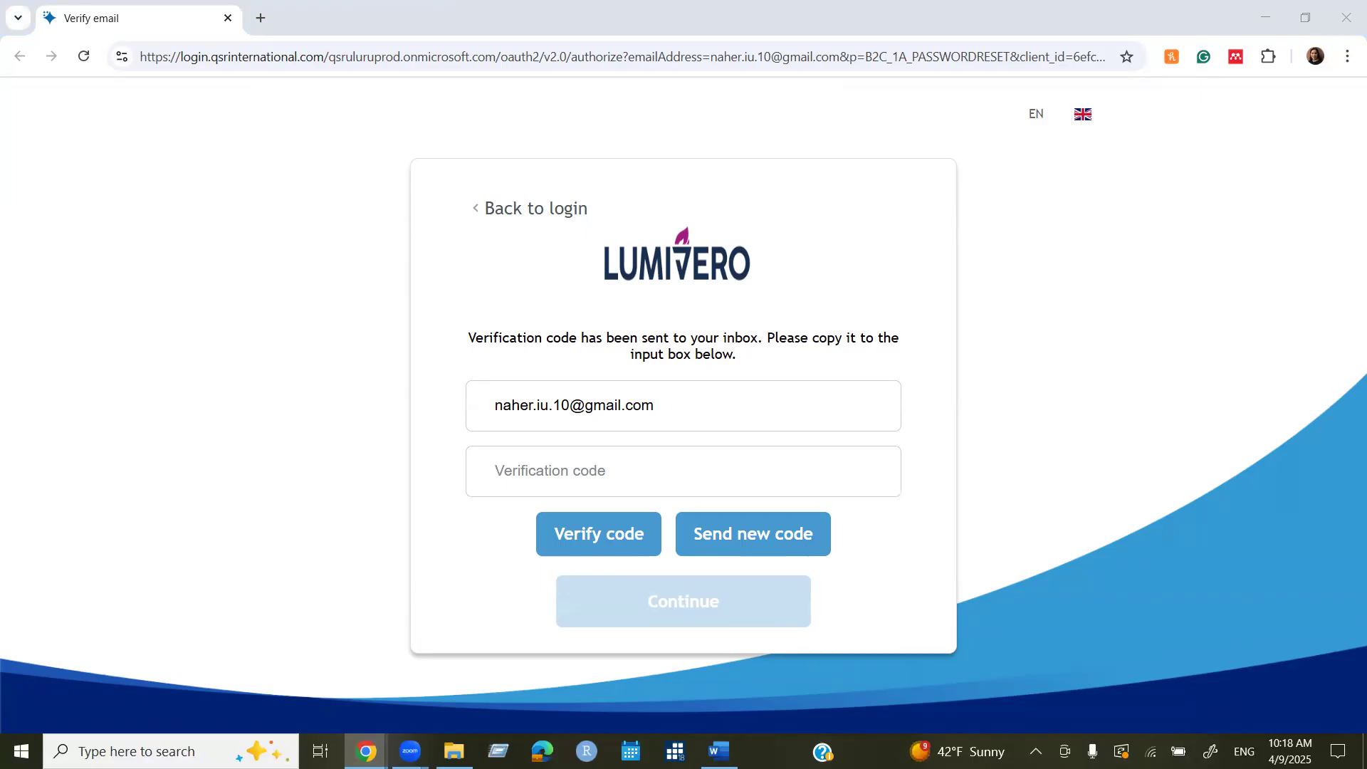
key("alt+Tab")
left_click(1048, 218)
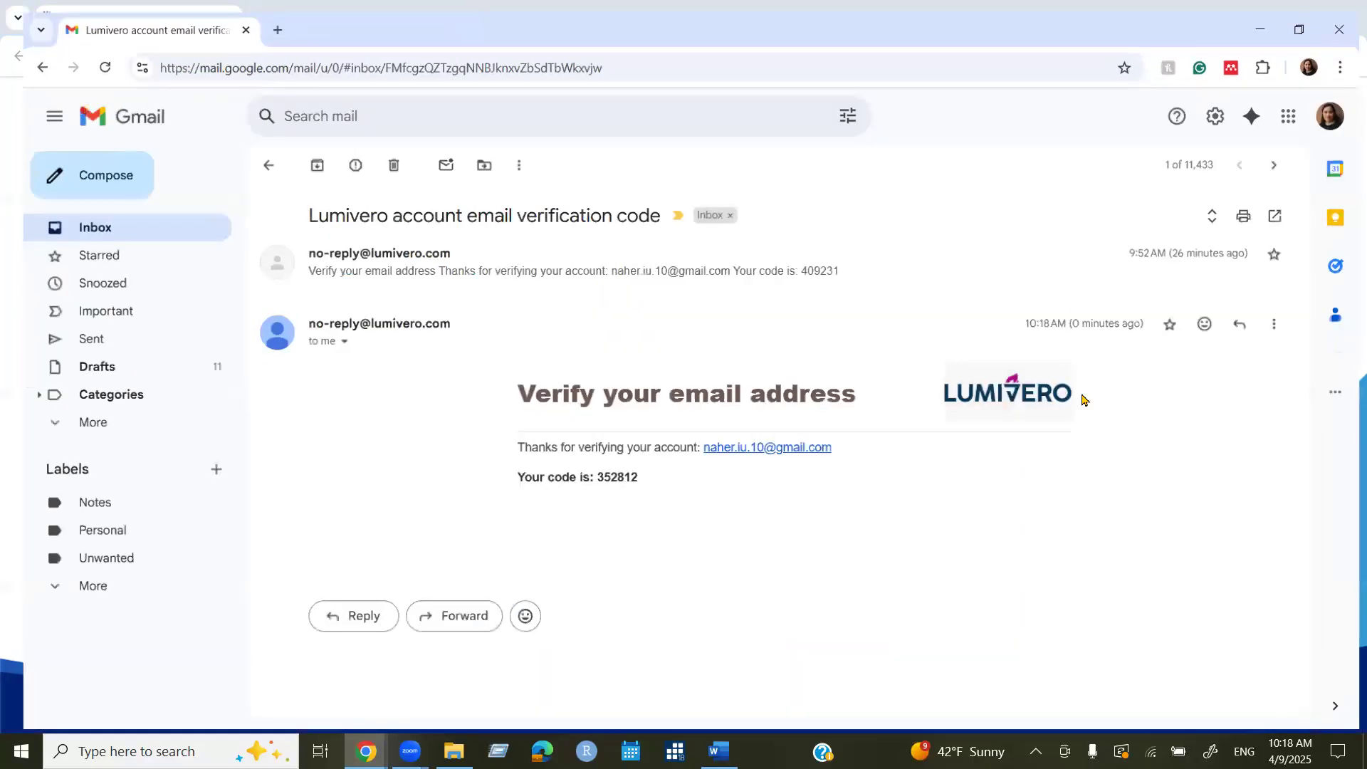
double_click(614, 475)
key("ctrl+c")
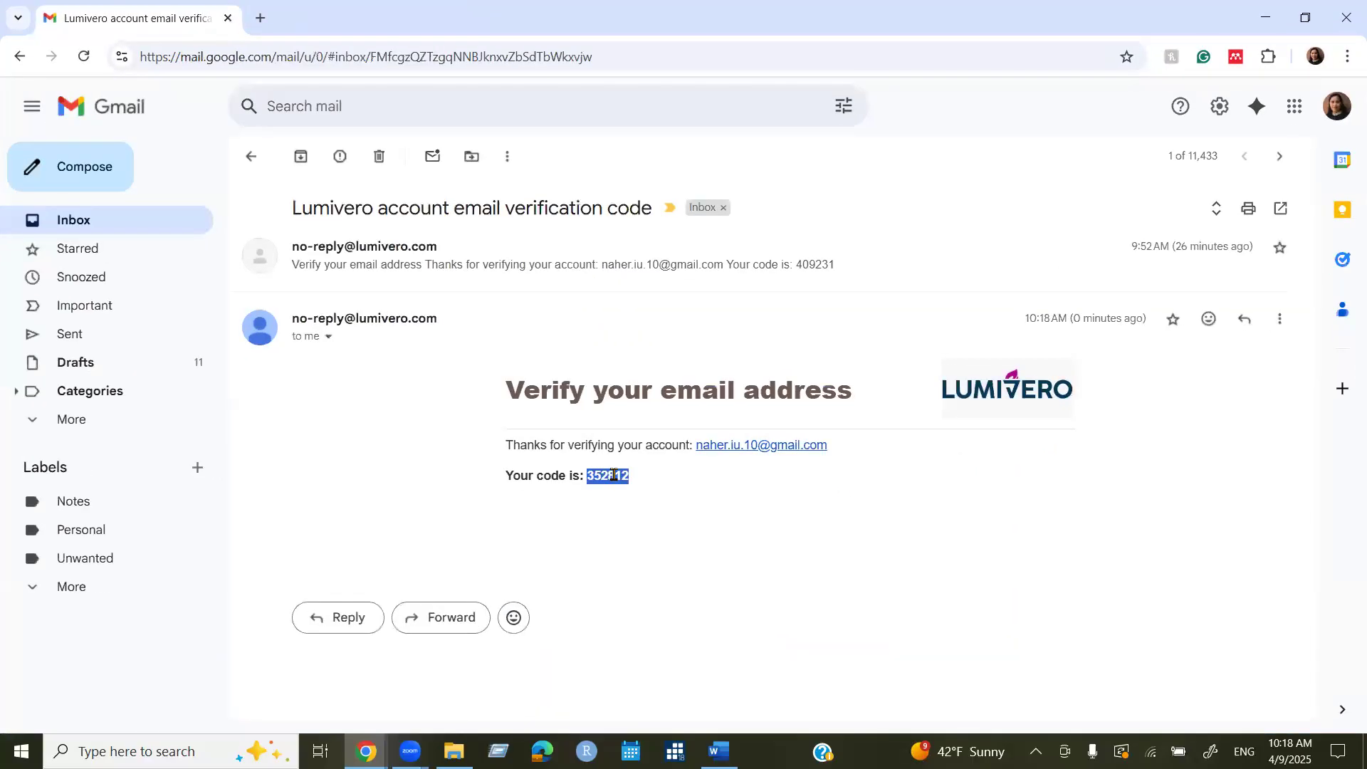
left_click(1265, 17)
key("ctrl+v")
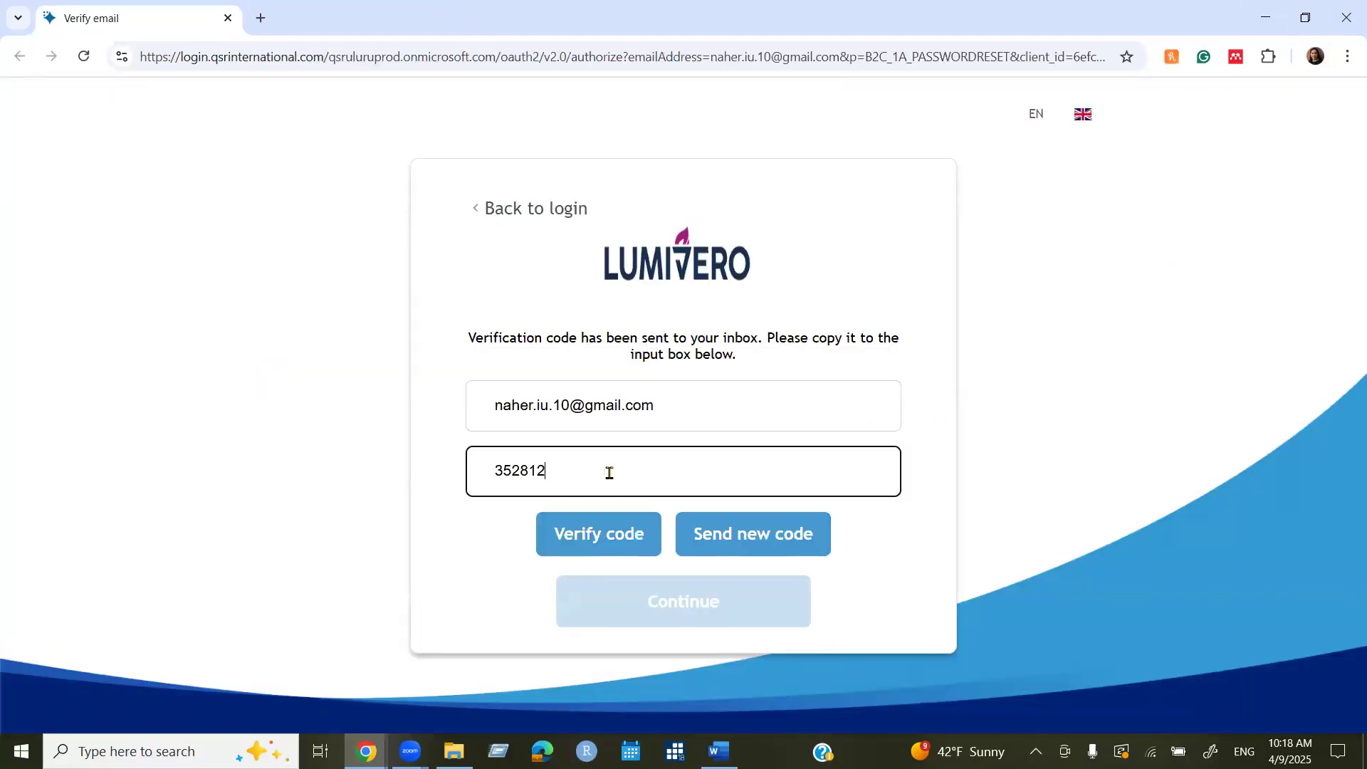
left_click(588, 548)
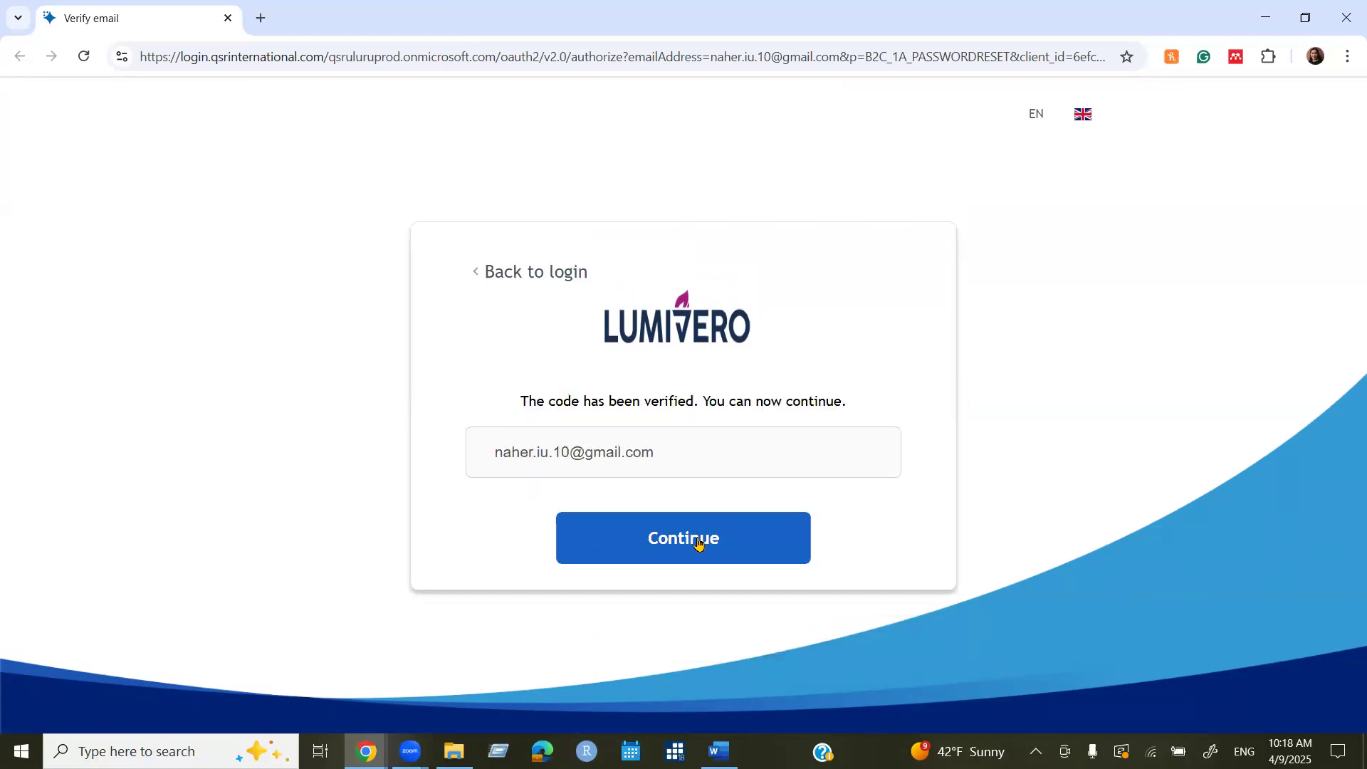
left_click(697, 544)
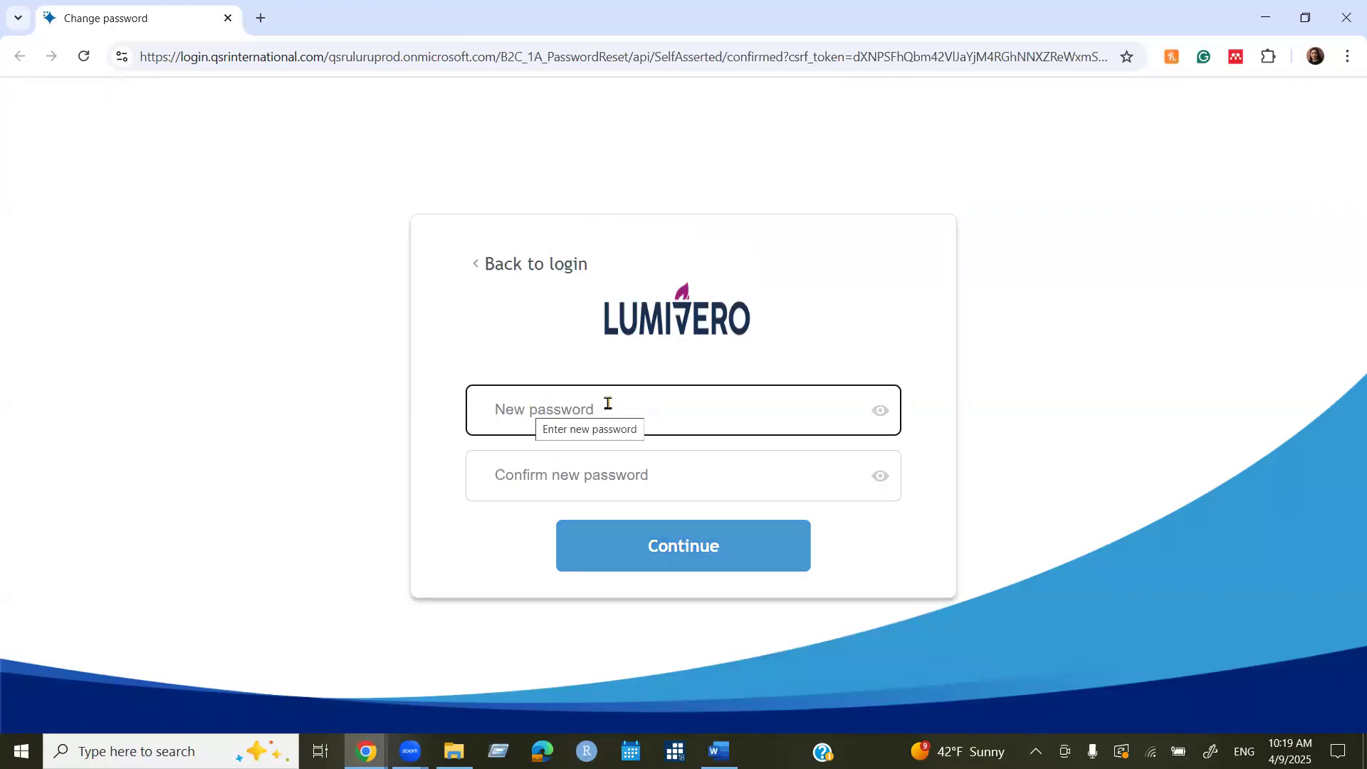
Set a browser-generated strong password as the new password, declining to add a username.
right_click(513, 403)
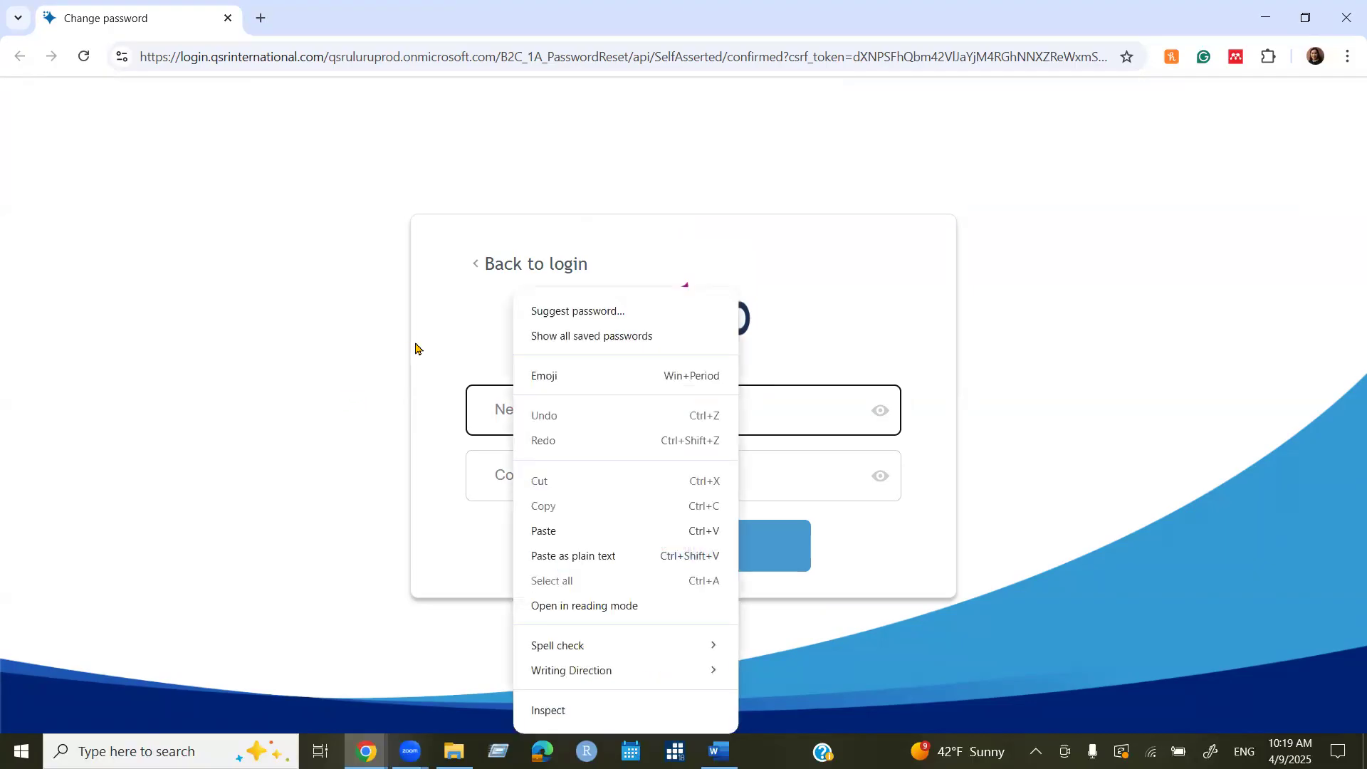
left_click(376, 351)
left_click(539, 413)
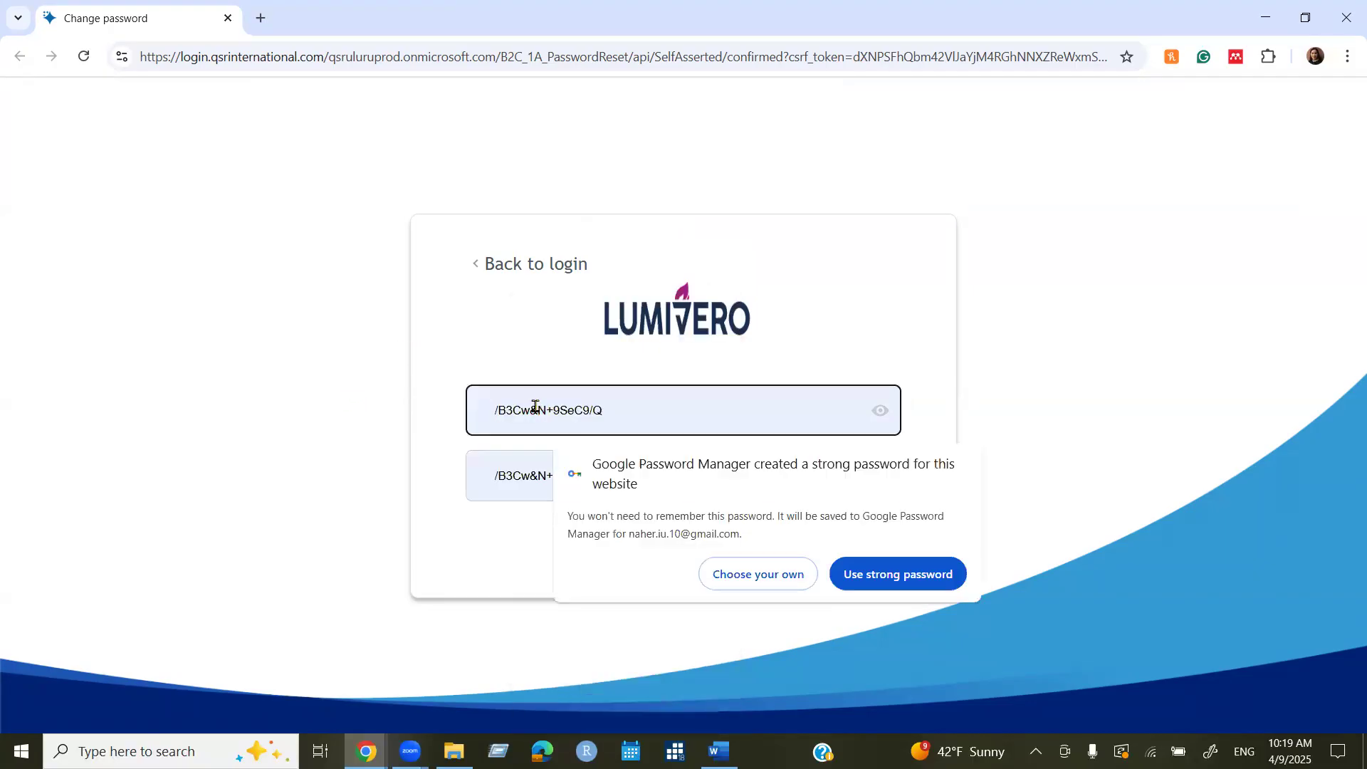
left_click(930, 574)
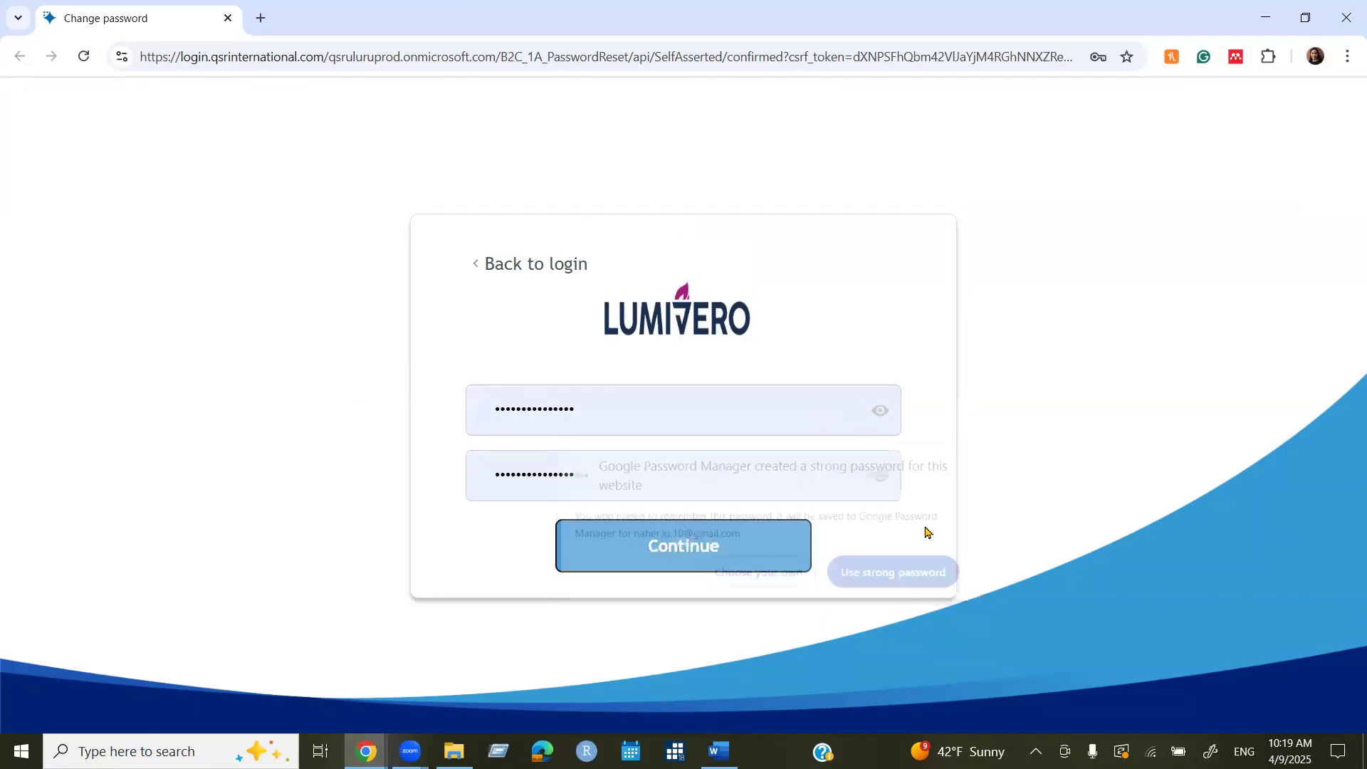
left_click(689, 557)
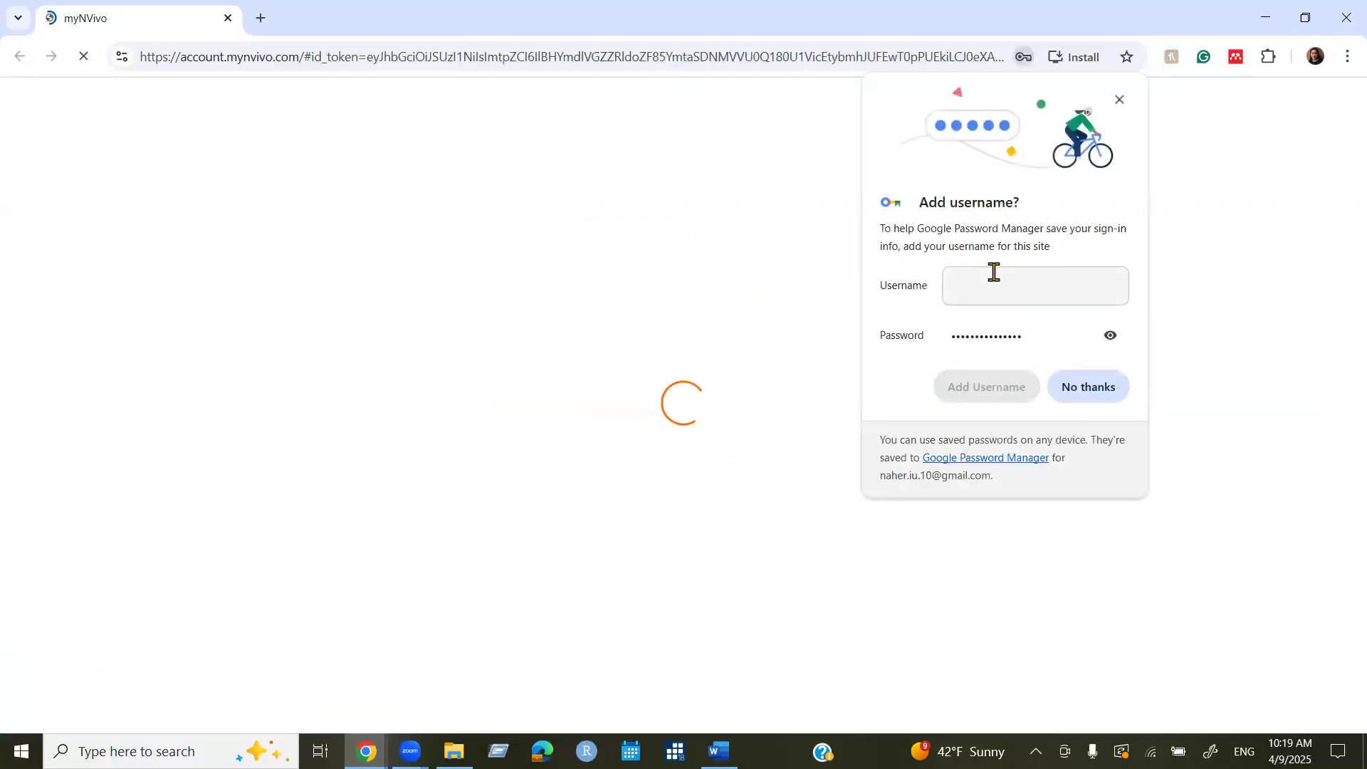
left_click(995, 279)
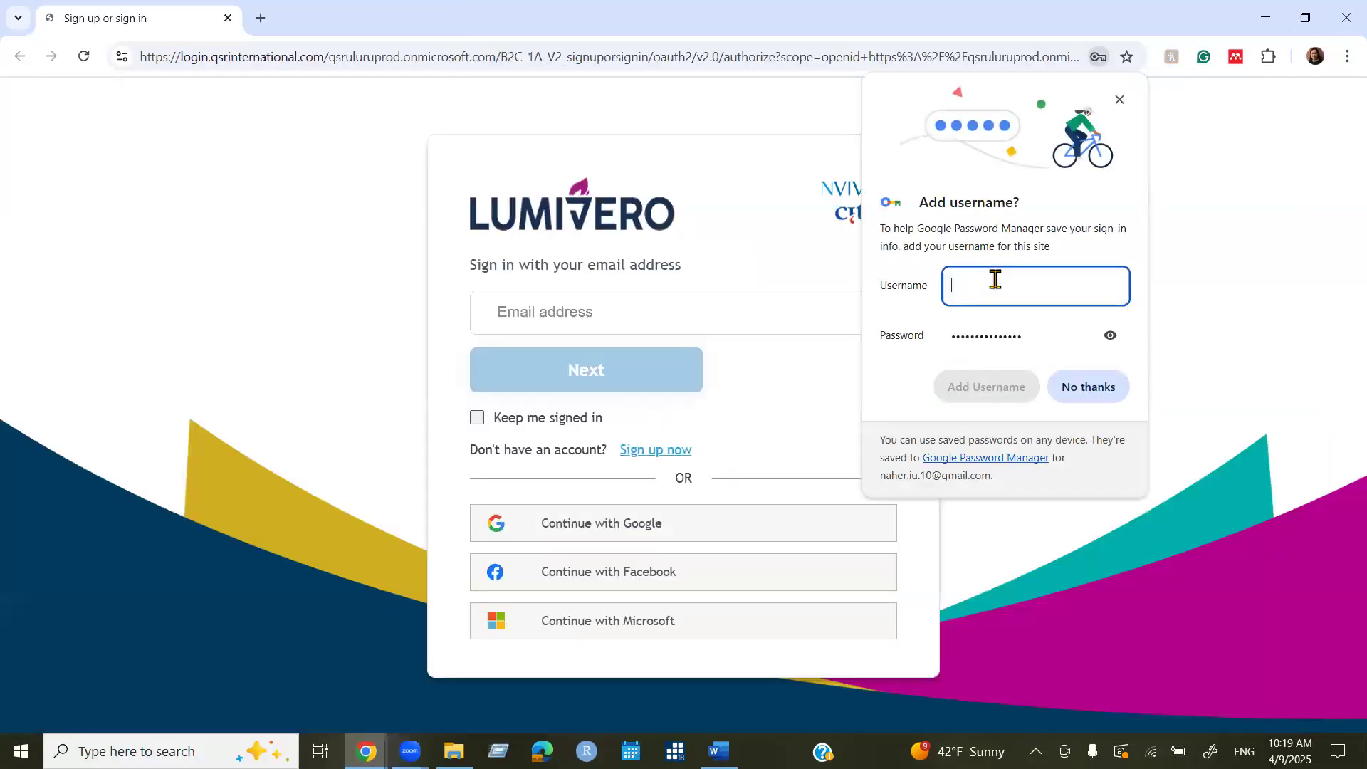
left_click(1082, 387)
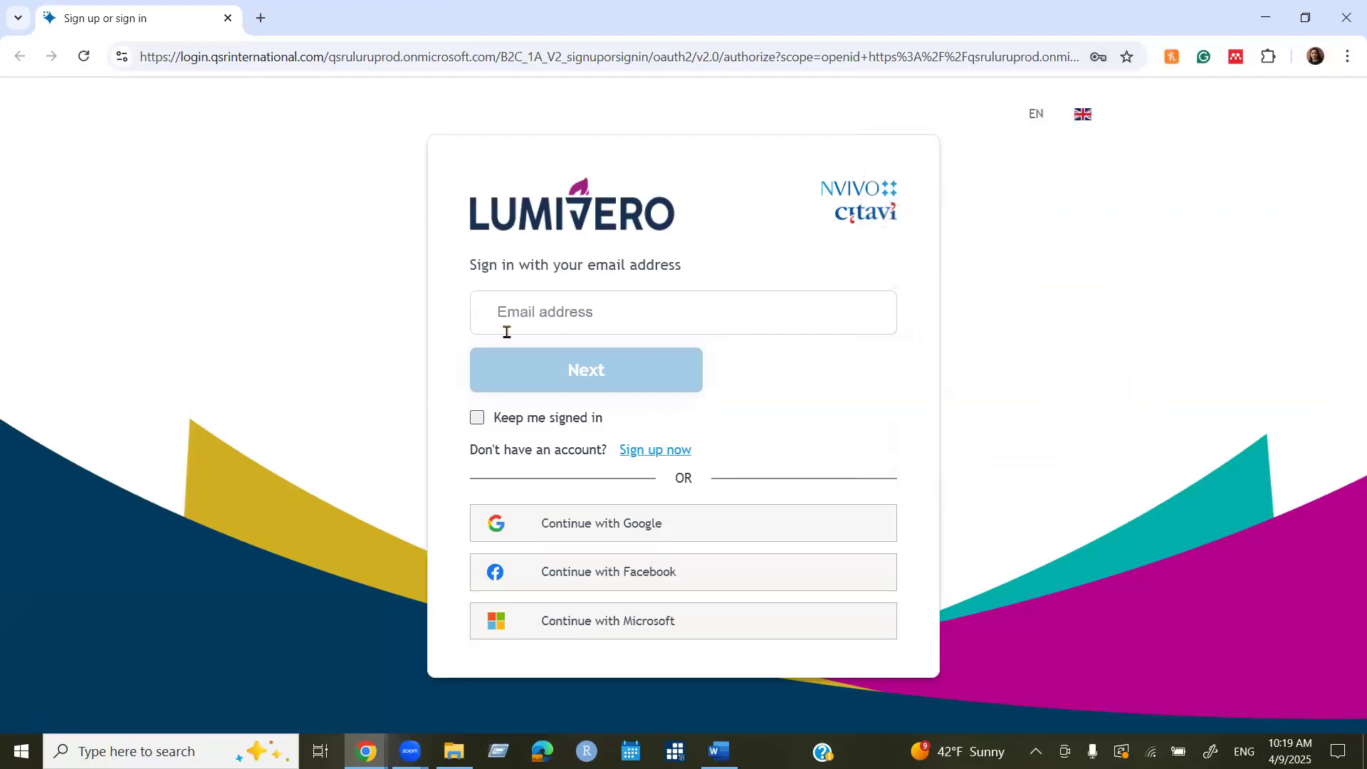
Enter the account email address, tick Keep me signed in, and go to the password step.
left_click(524, 306)
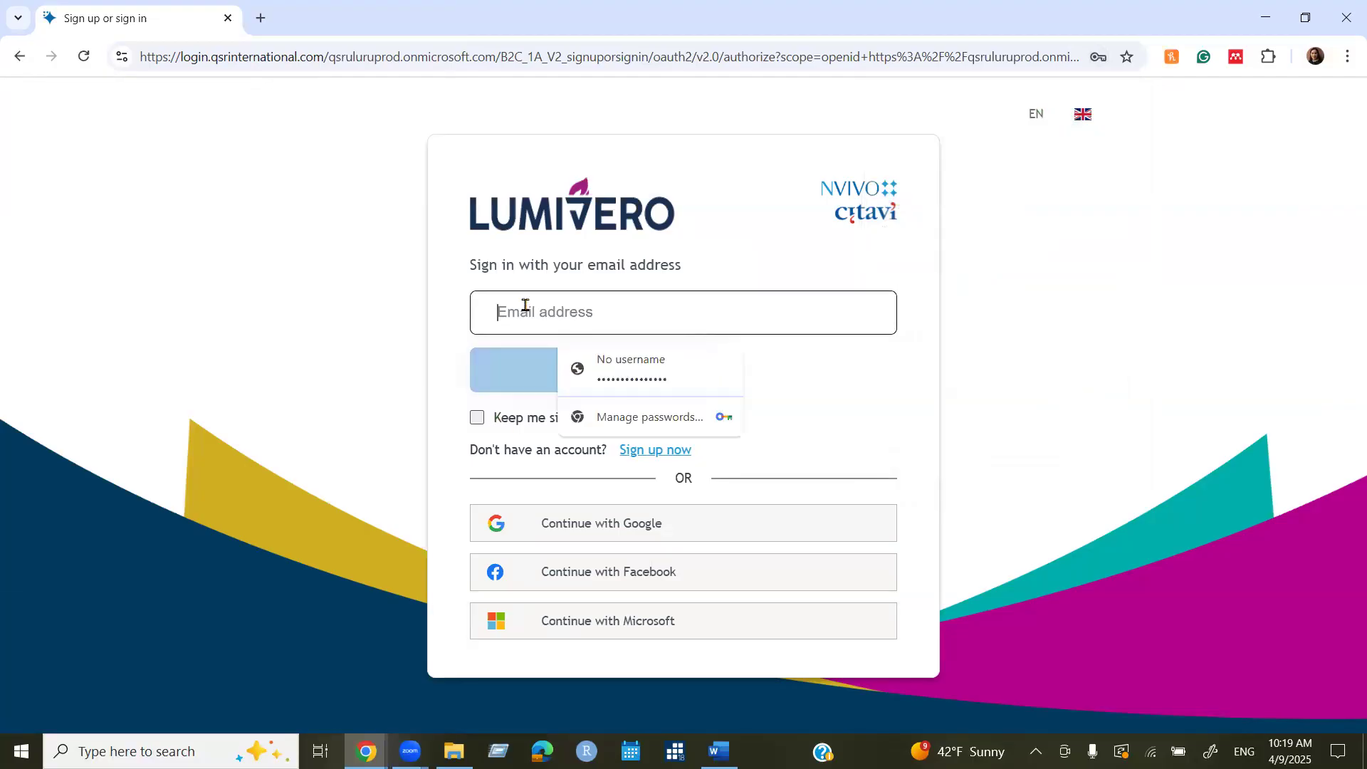
left_click(553, 311)
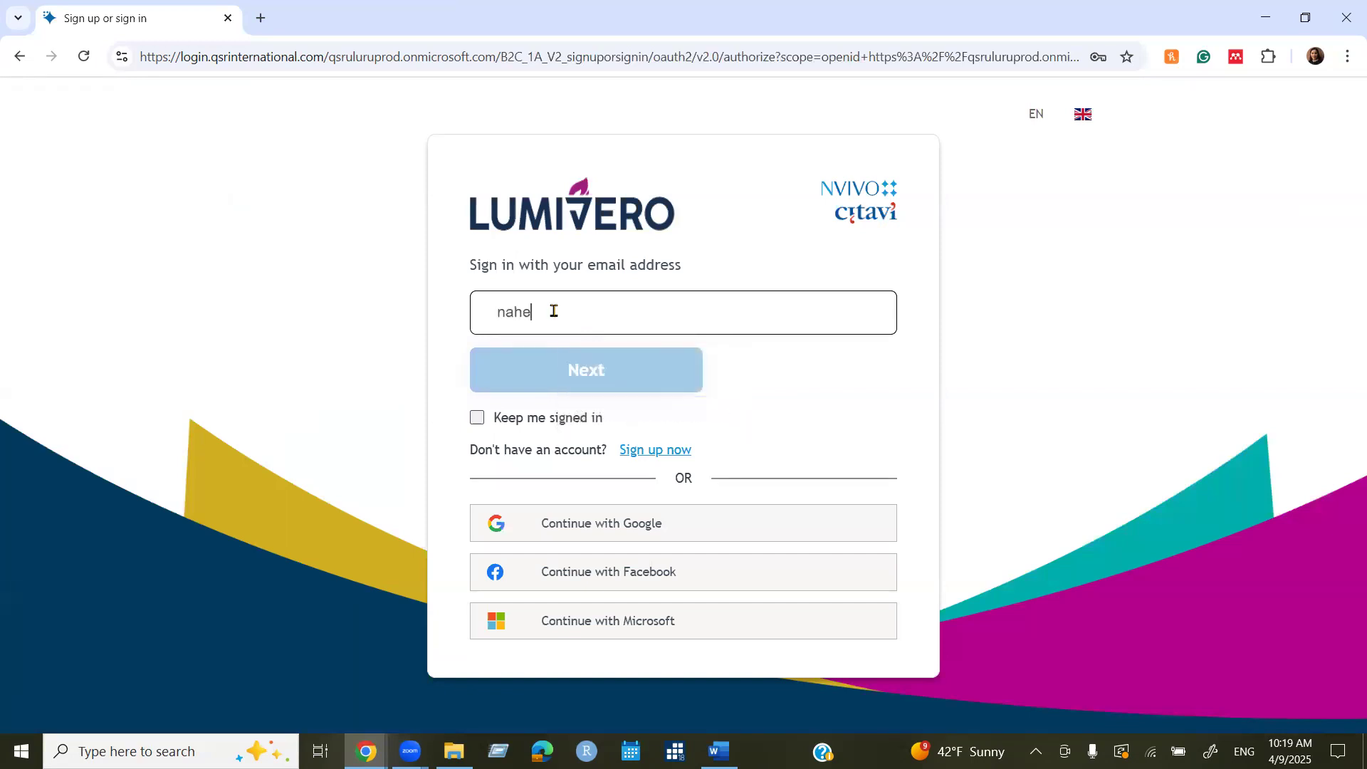
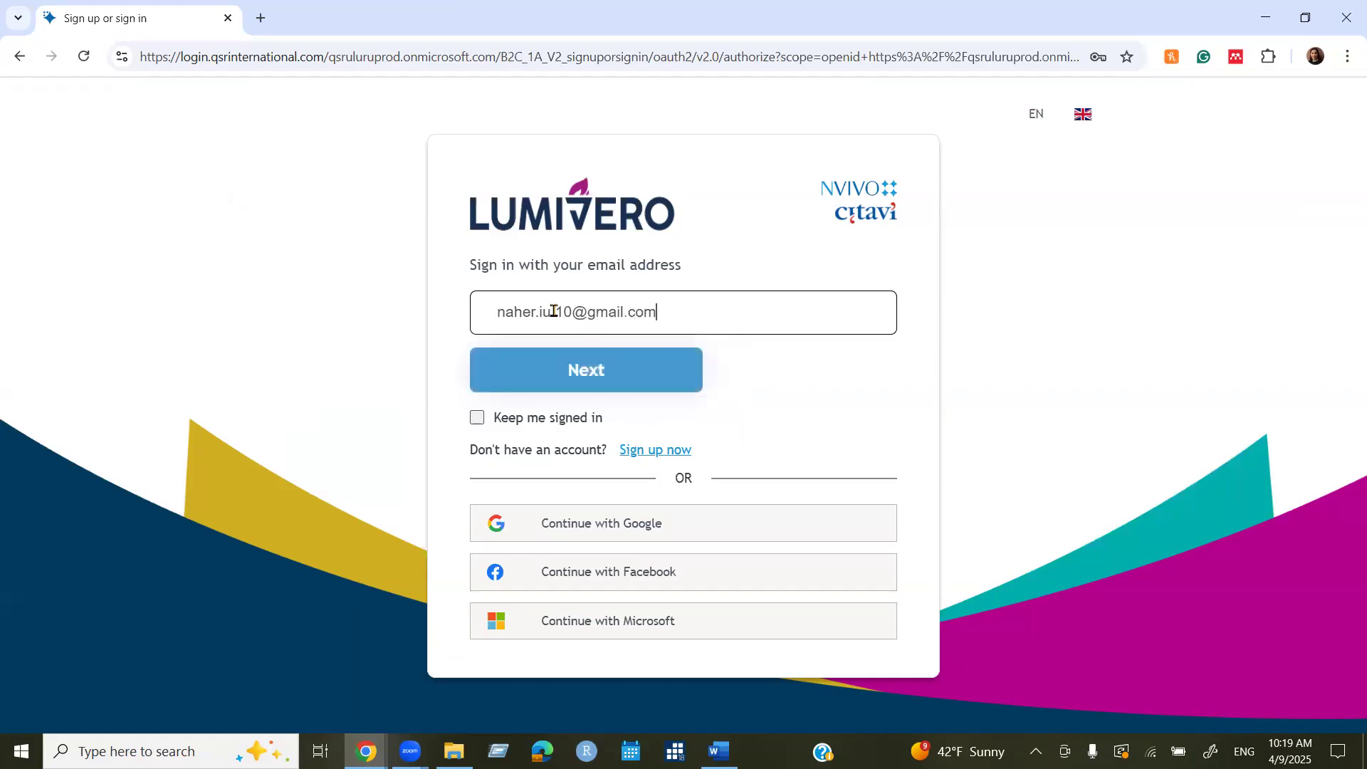
left_click(480, 420)
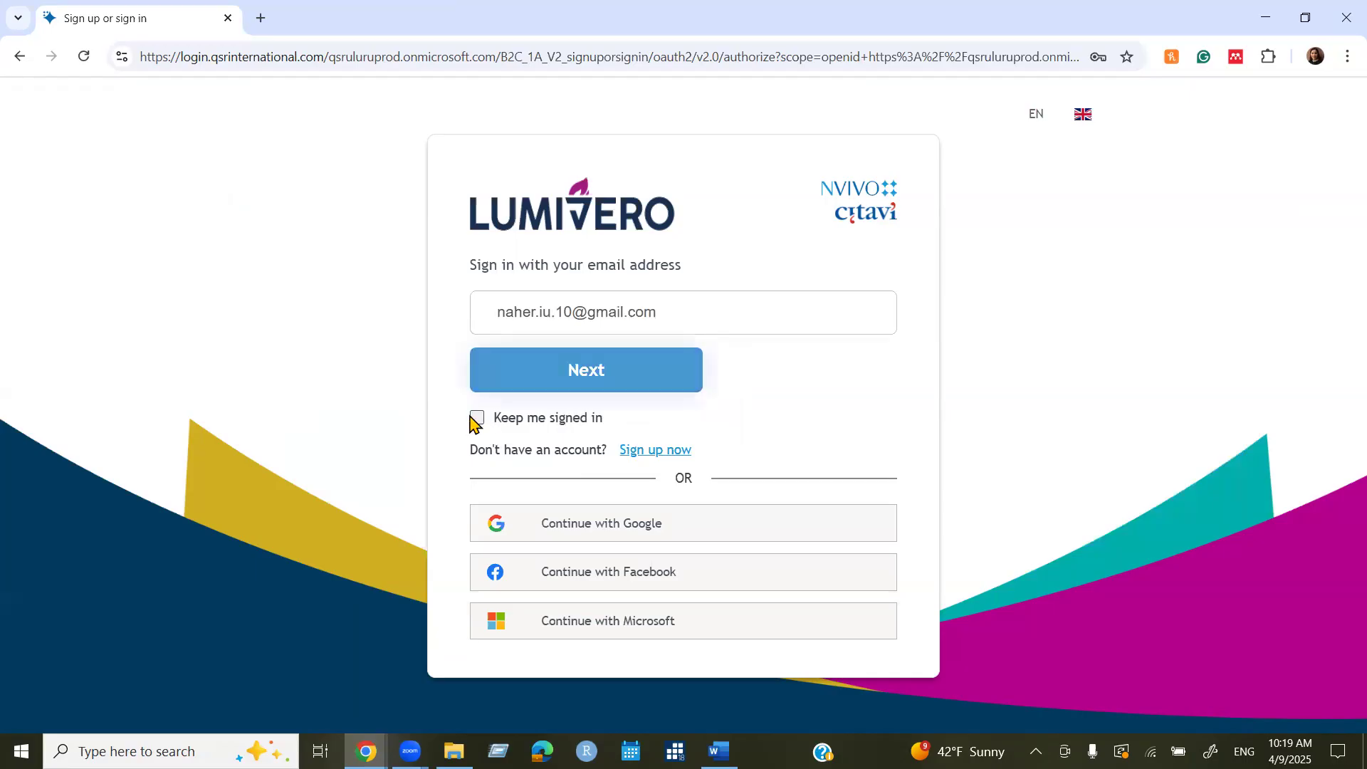
left_click(558, 372)
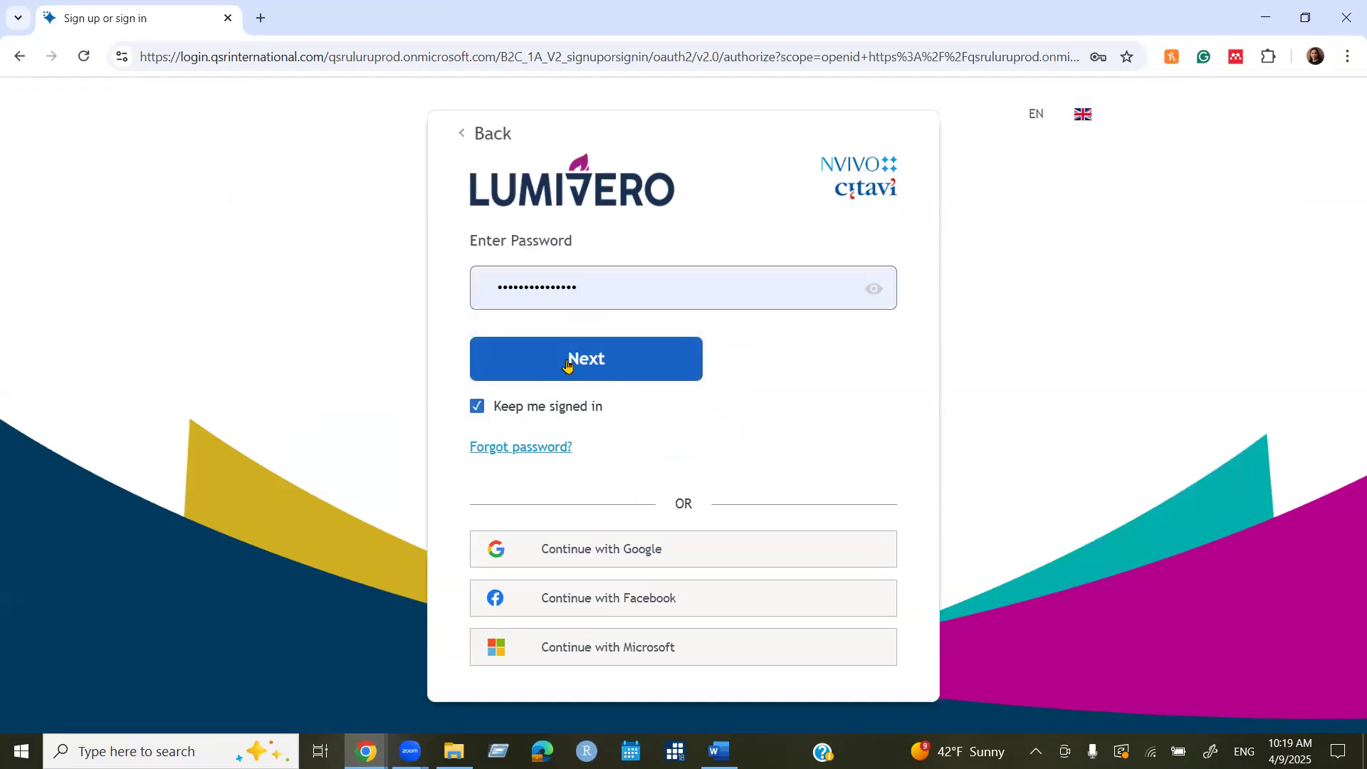
Sign in and save the password, then accept the Terms of Use and submit the name details.
left_click(567, 363)
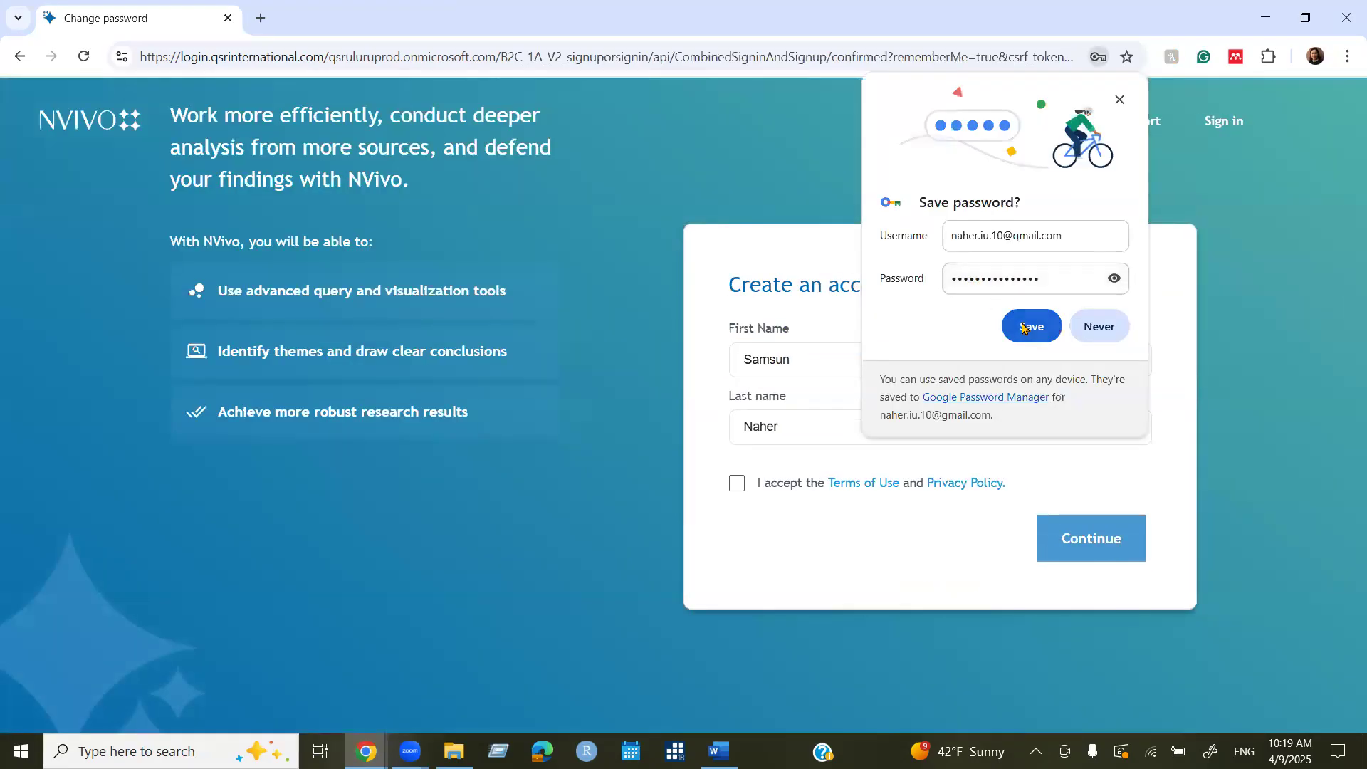
left_click(1025, 327)
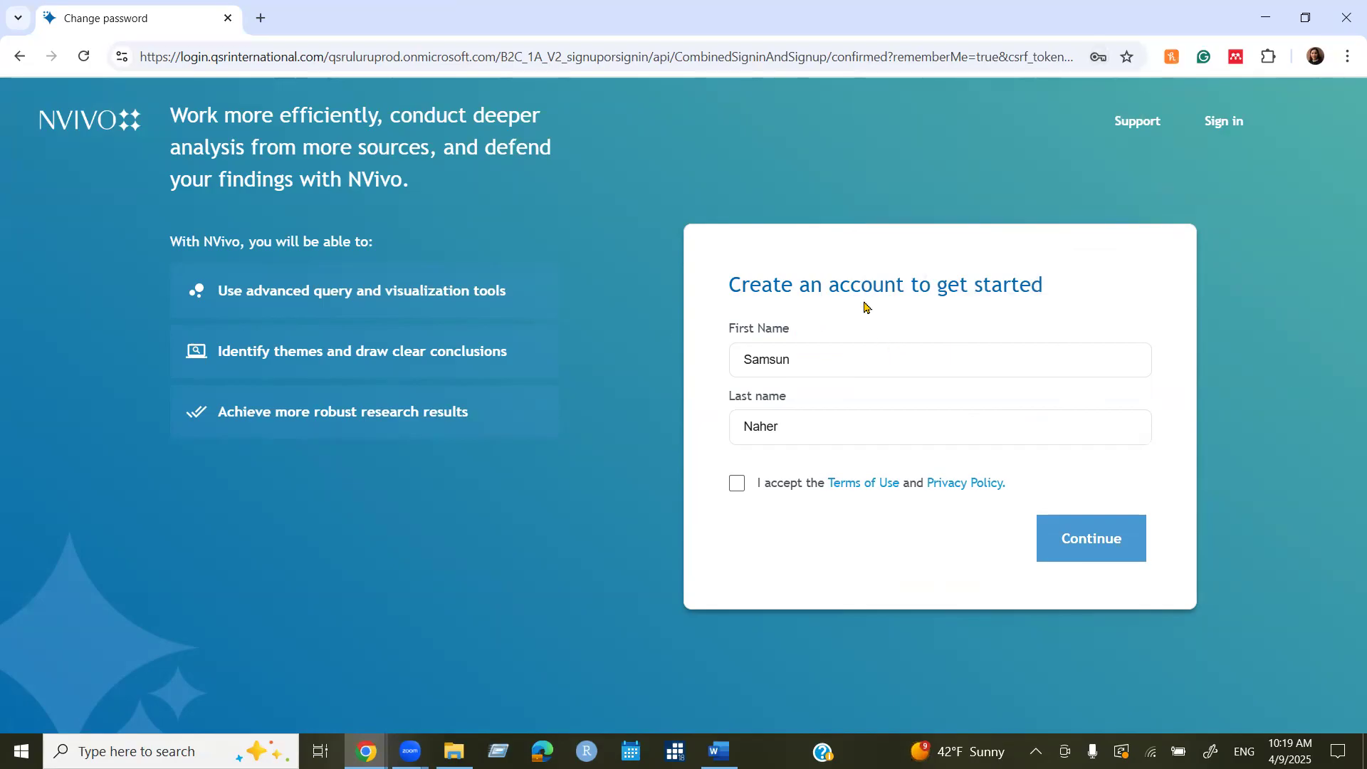
left_click(812, 360)
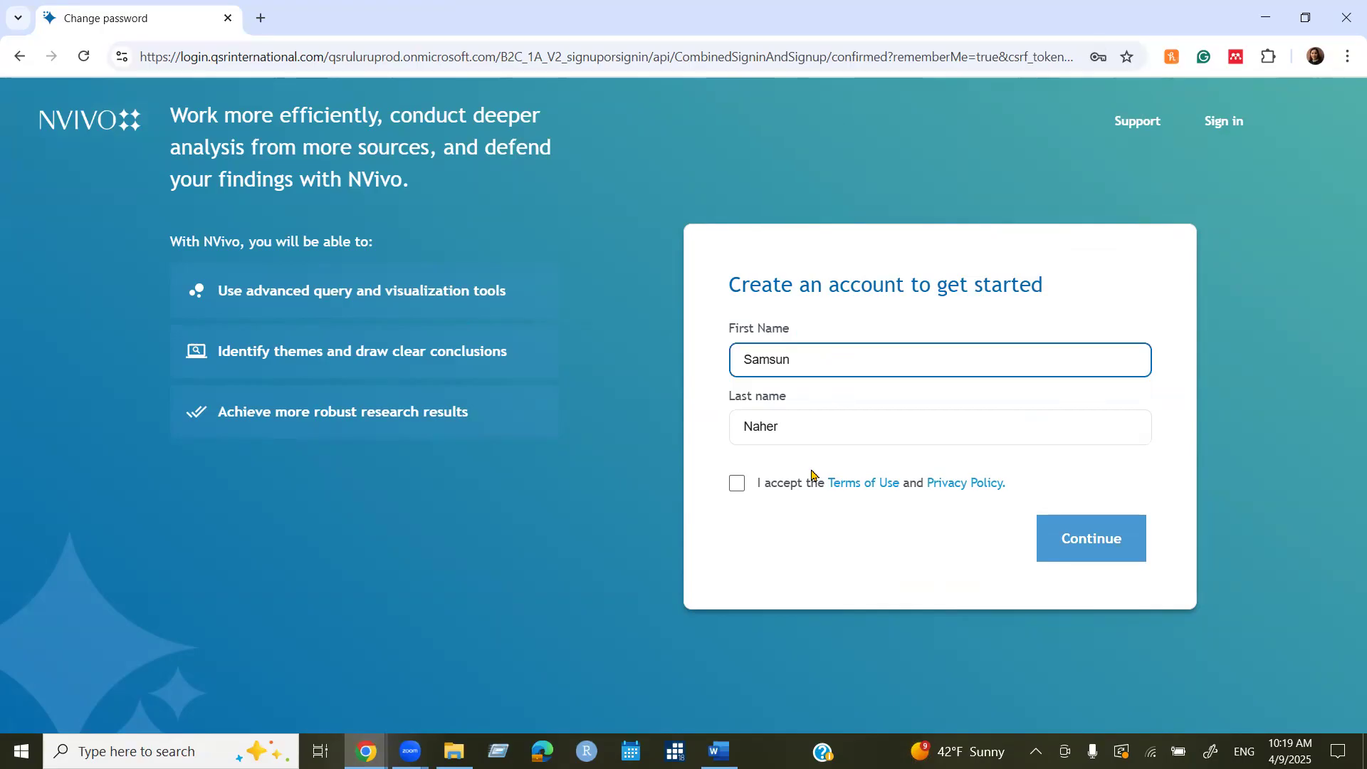
left_click(807, 429)
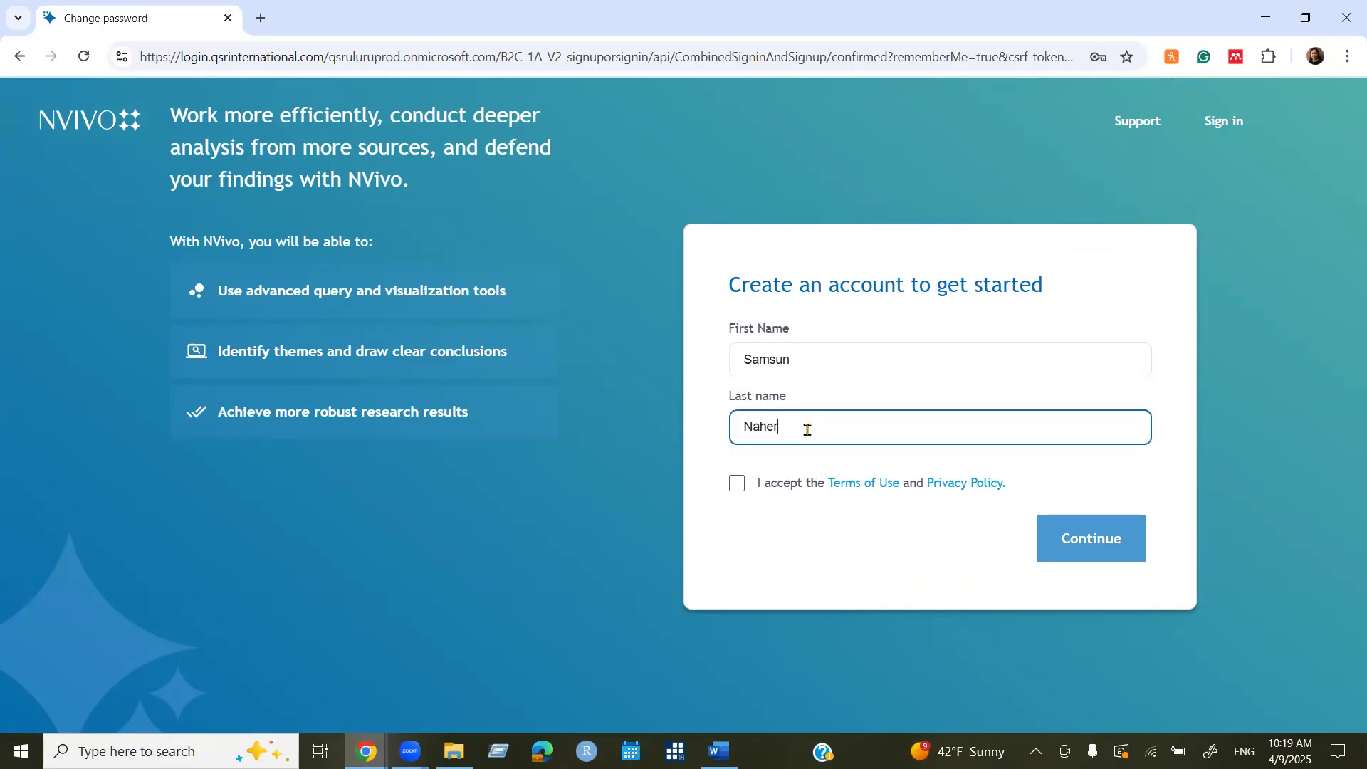
left_click(736, 484)
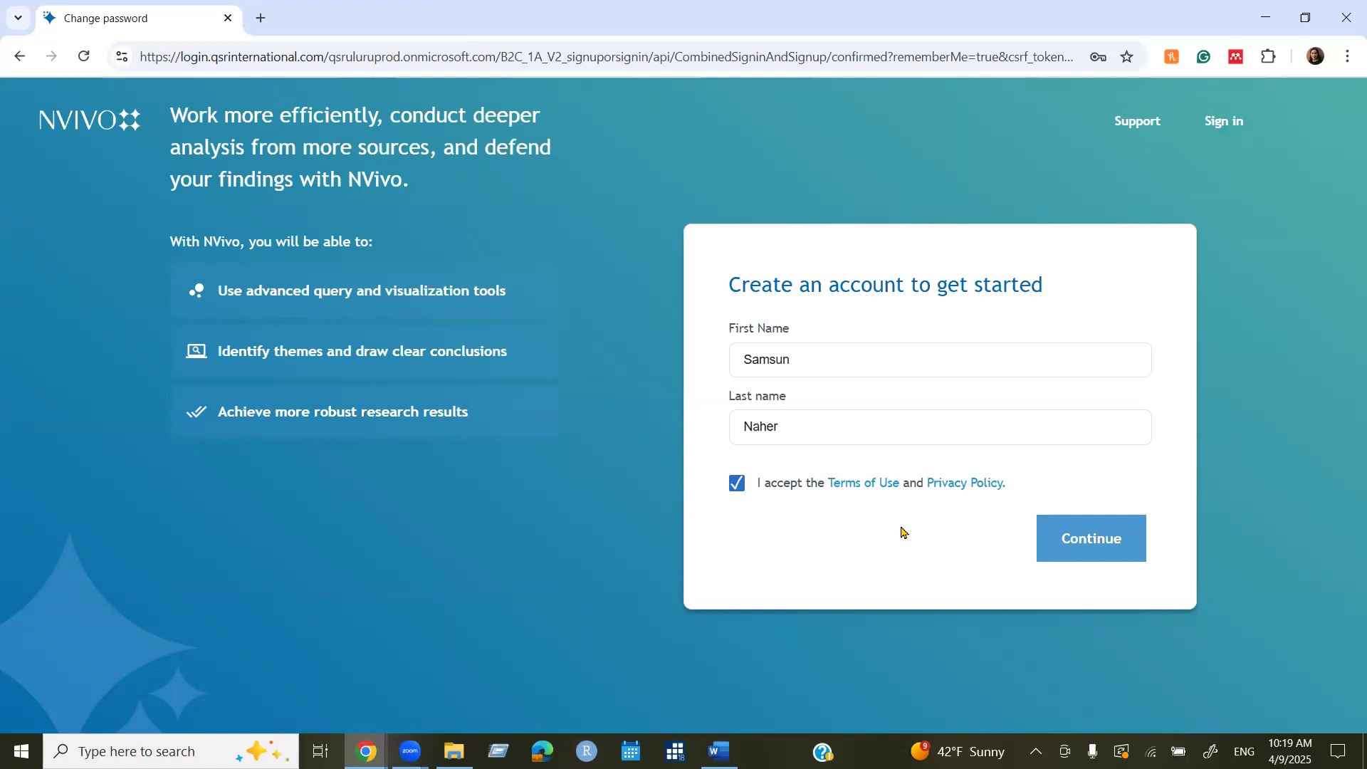
left_click(1117, 546)
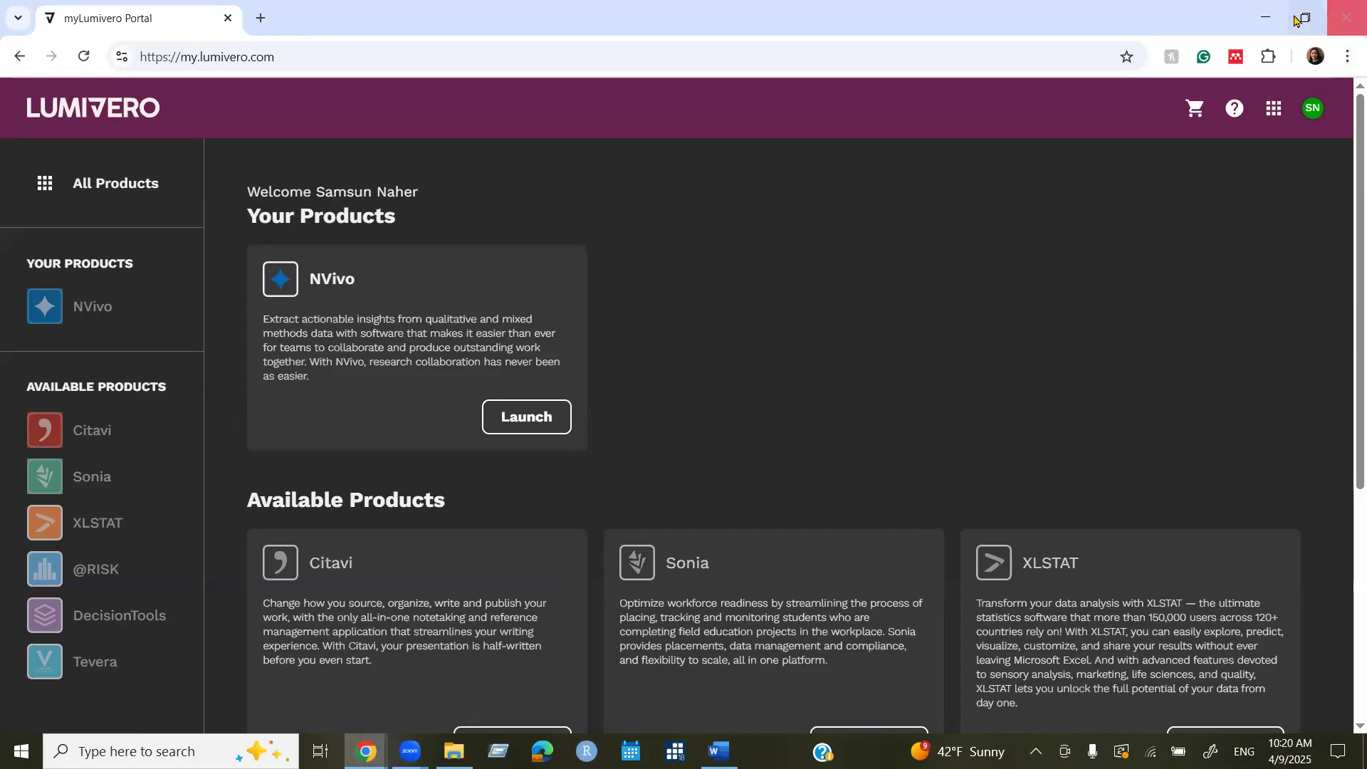
left_click(1266, 19)
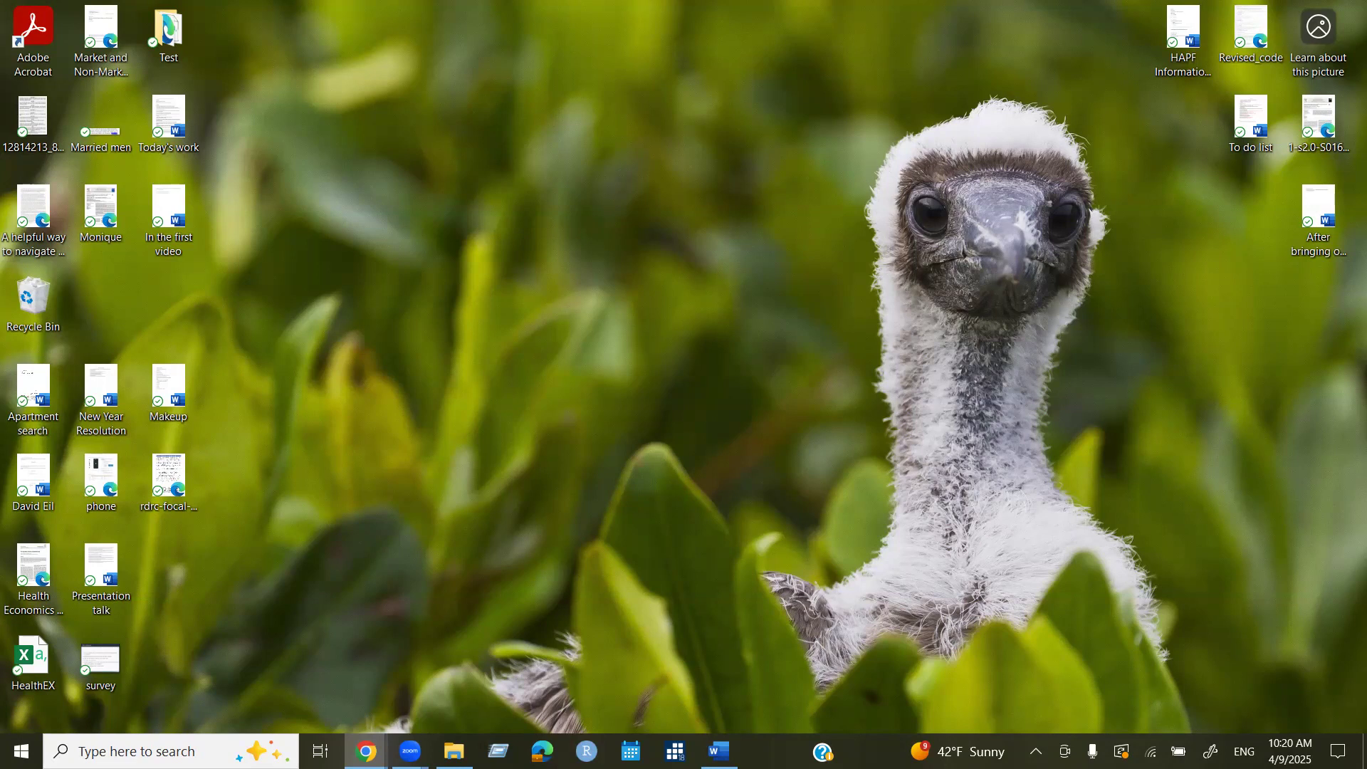
Bring back the Gmail inbox and scroll down to the Apr 3 Lumivero emails.
key("alt+Tab")
left_click(256, 161)
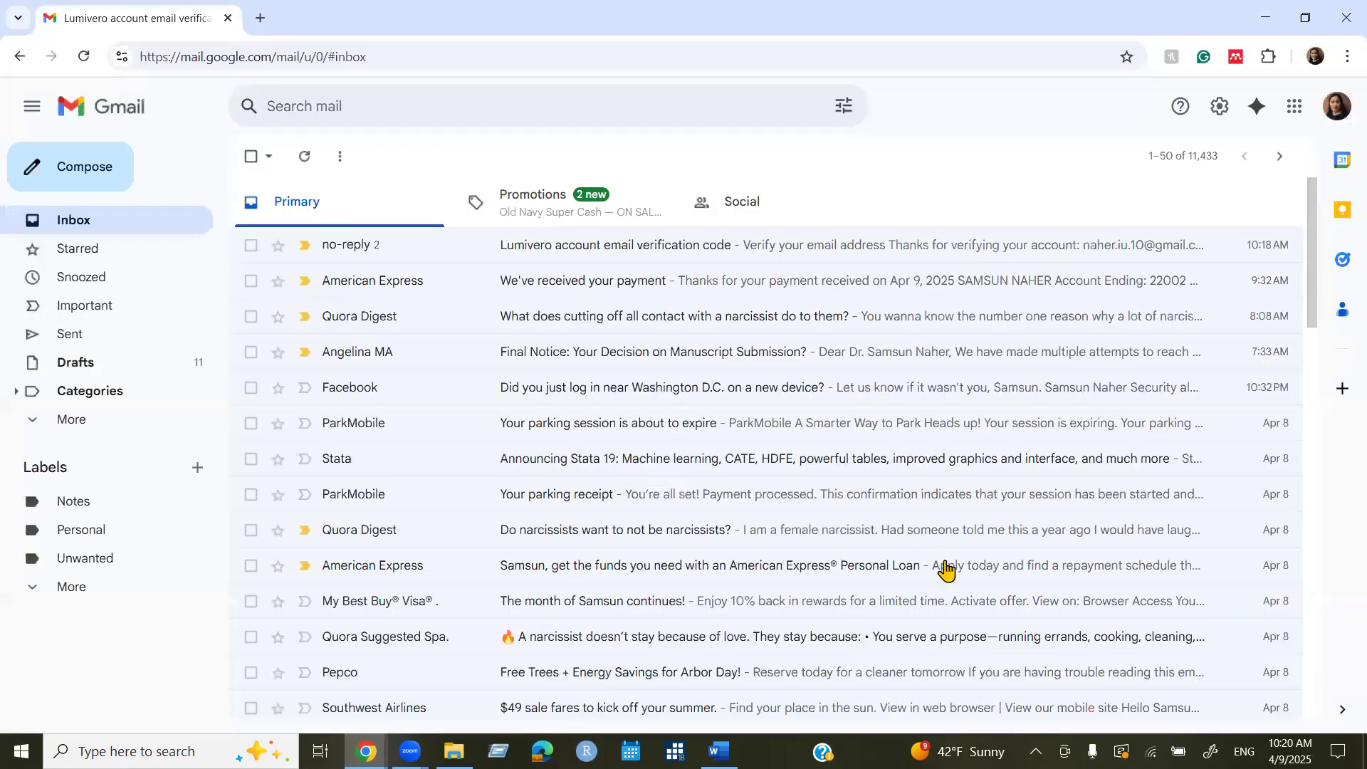
scroll(783, 548, "down", 5)
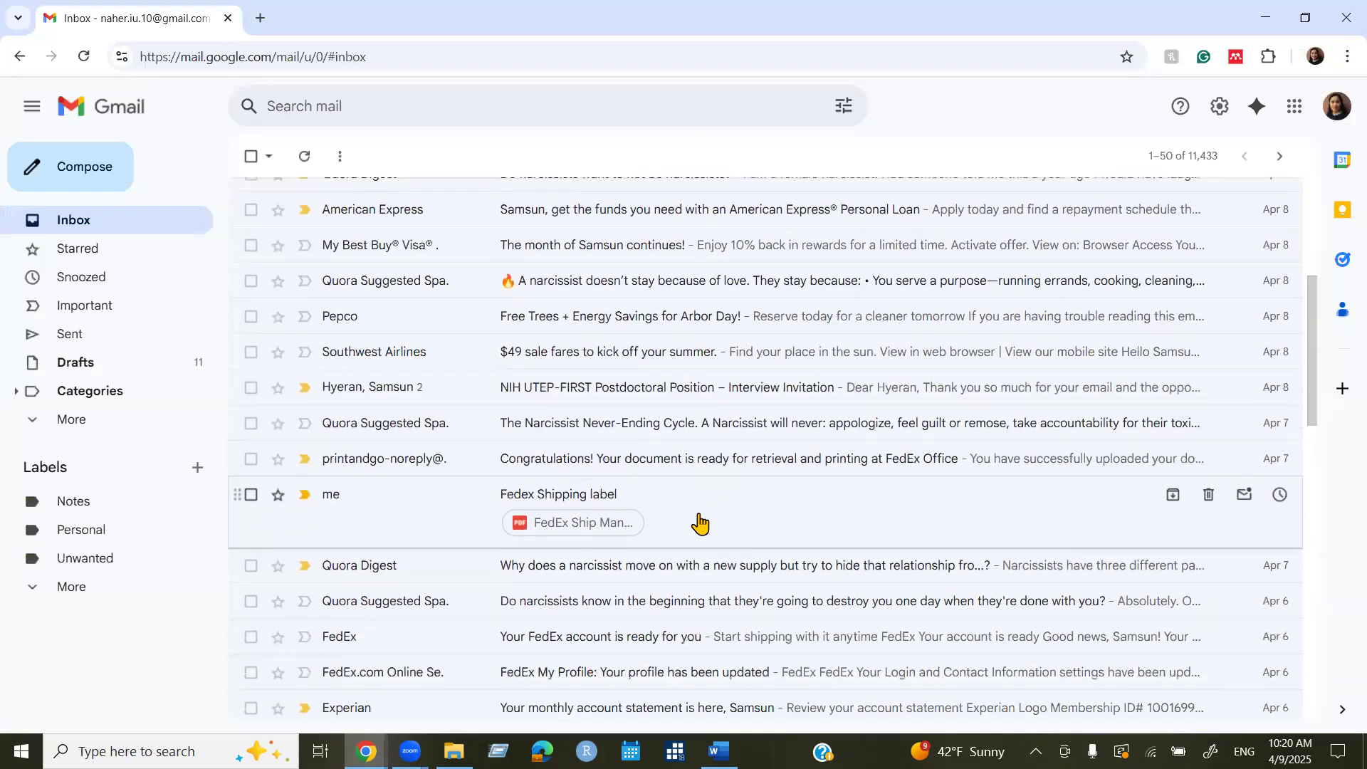
scroll(699, 523, "down", 4)
scroll(452, 494, "down", 6)
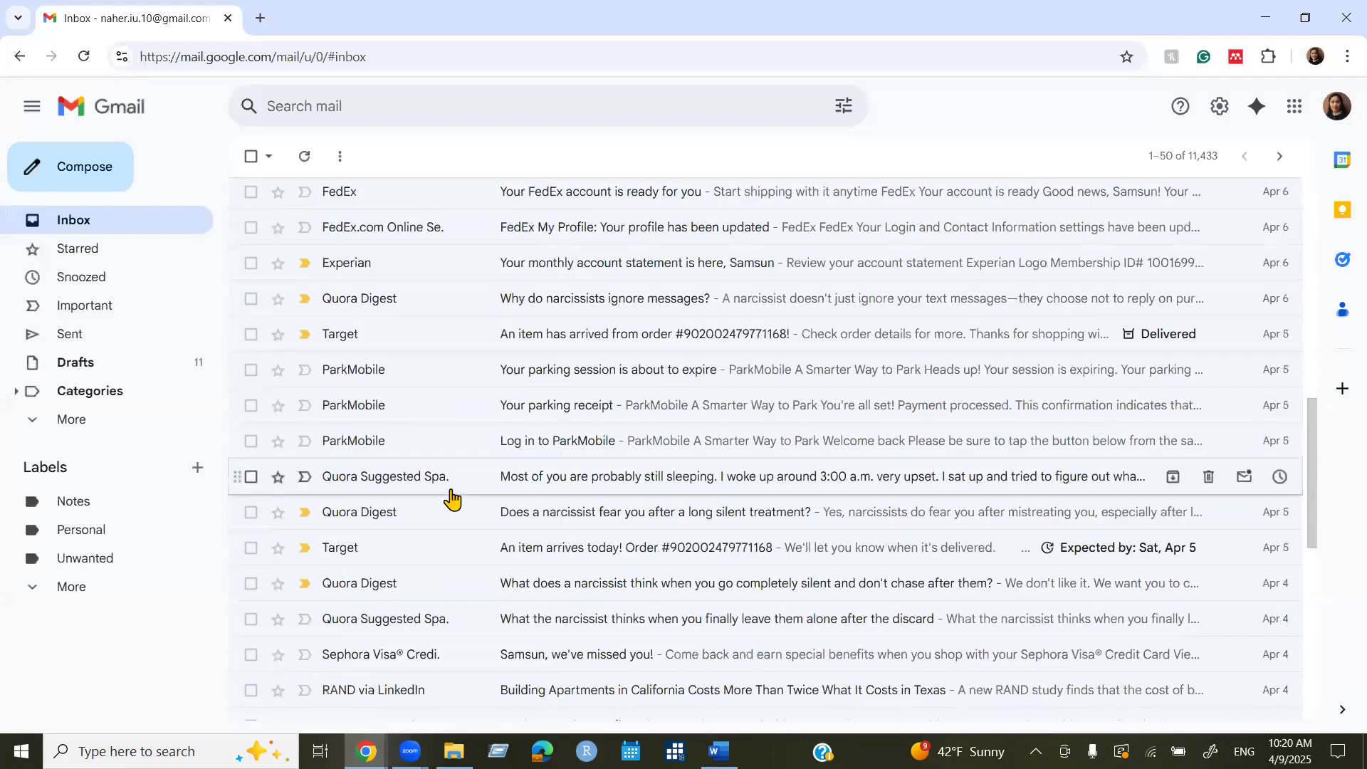
scroll(641, 422, "down", 2)
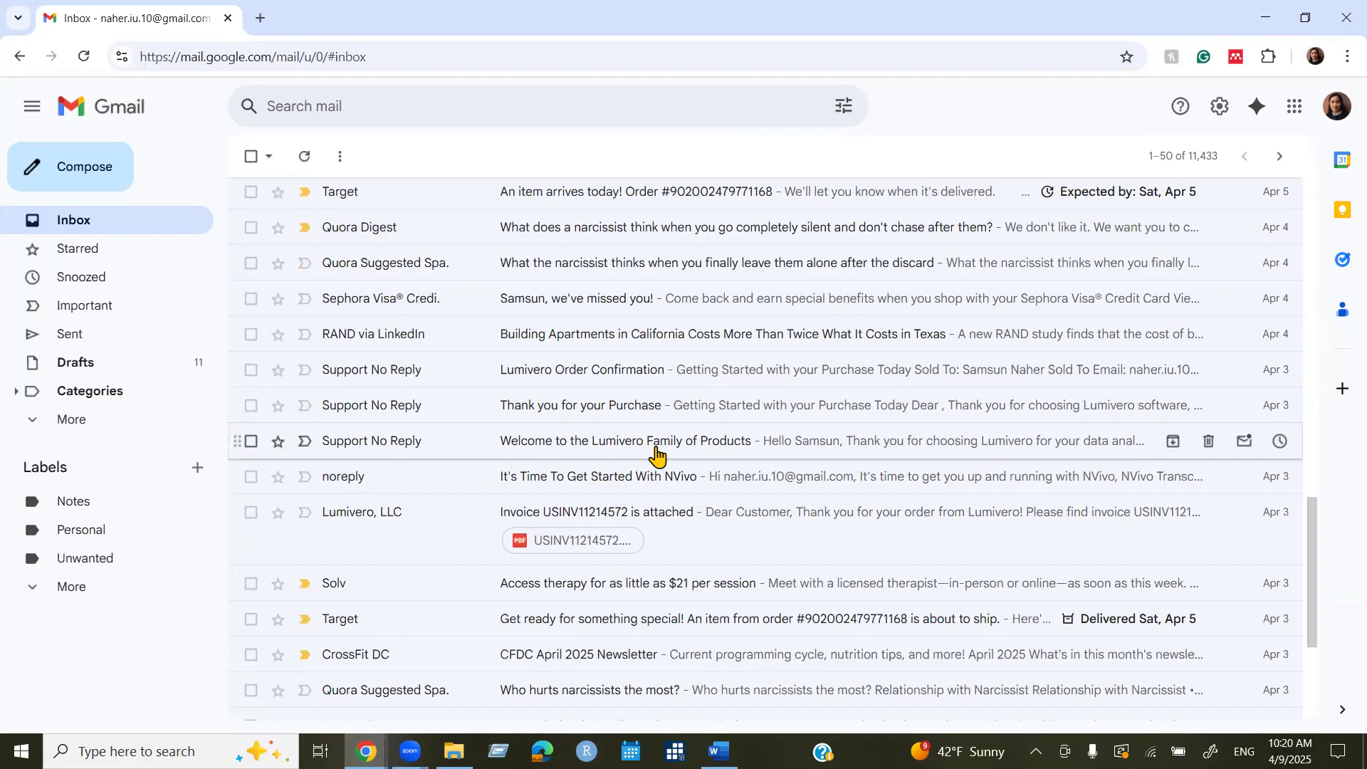
Open the Welcome to the Lumivero Family email and scroll to the NVivo 15 download links.
left_click(705, 448)
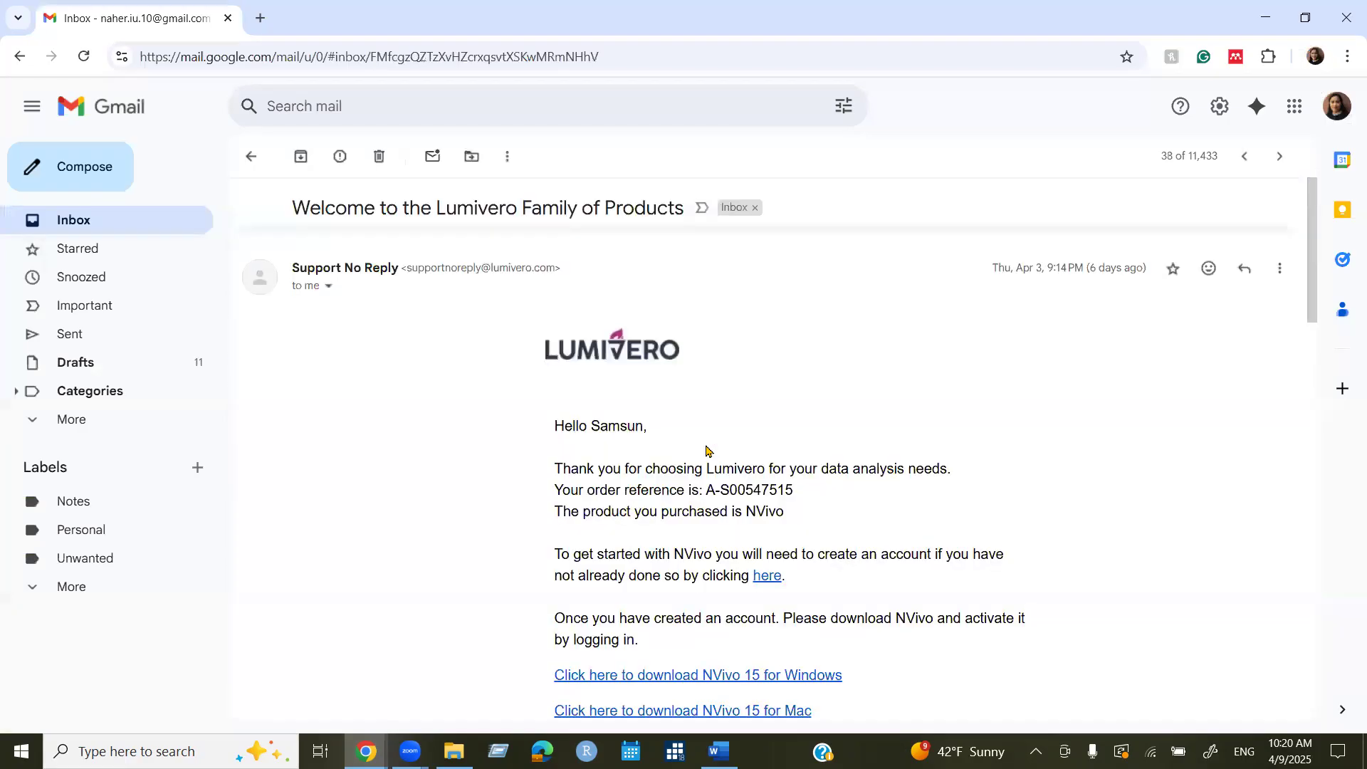
scroll(795, 523, "down", 1)
scroll(795, 523, "down", 1)
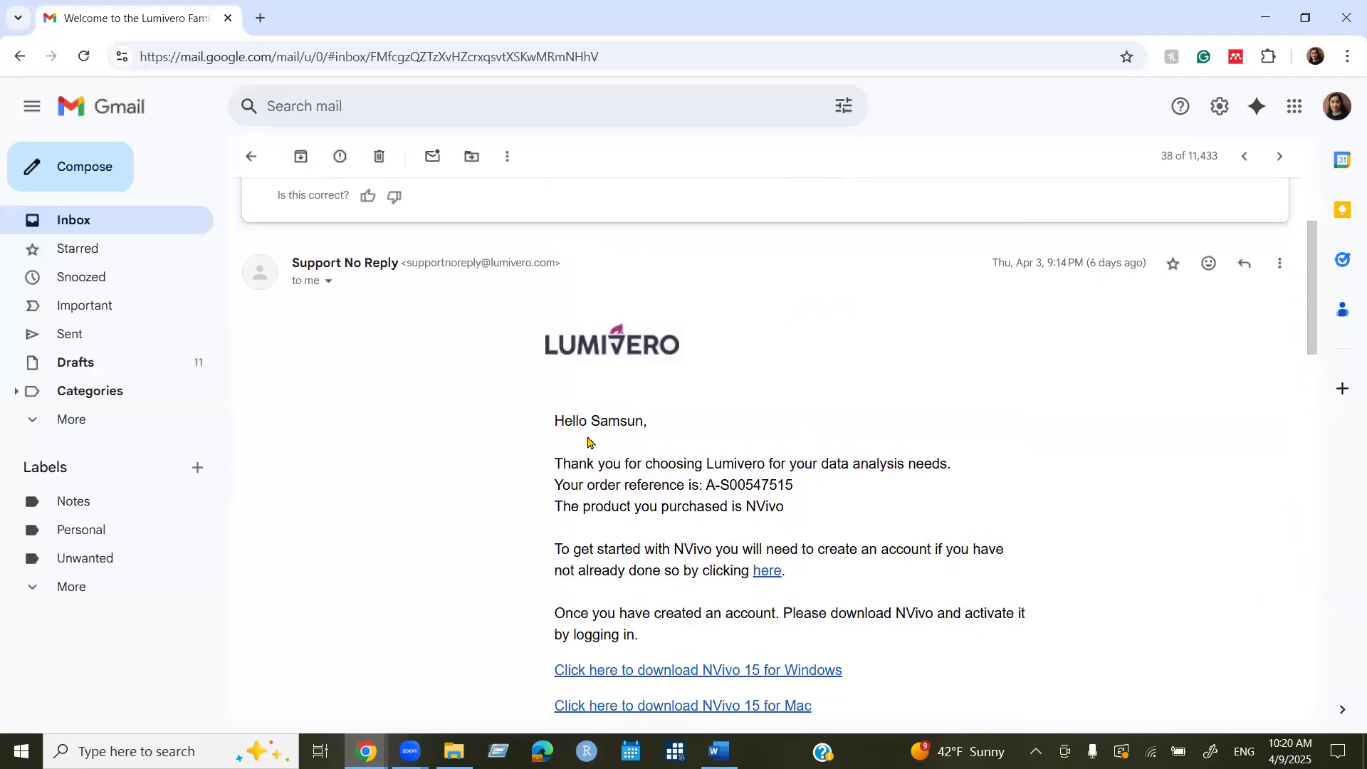
scroll(586, 442, "down", 3)
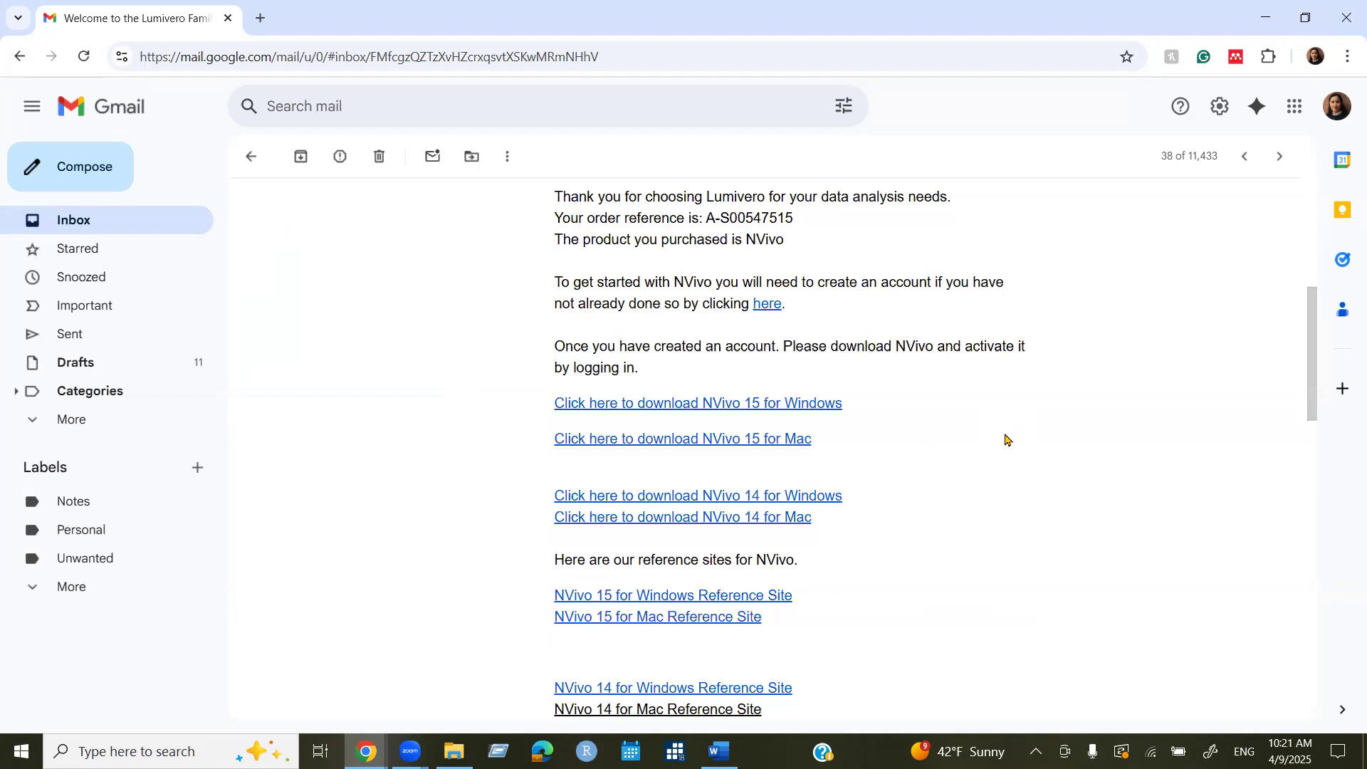
scroll(1014, 449, "down", 1)
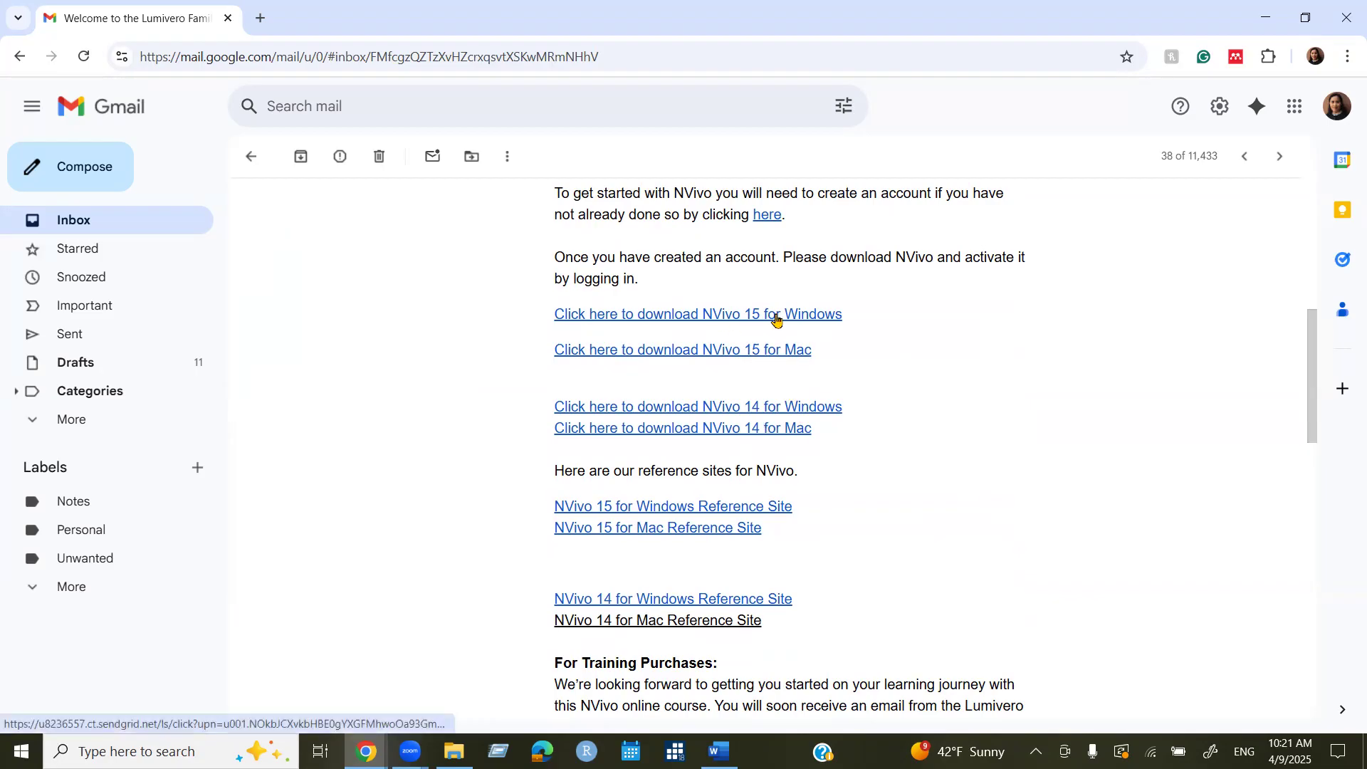
Download the 578 MB NVivo.x64.exe installer from the NVivo 15 for Windows link.
left_click(823, 317)
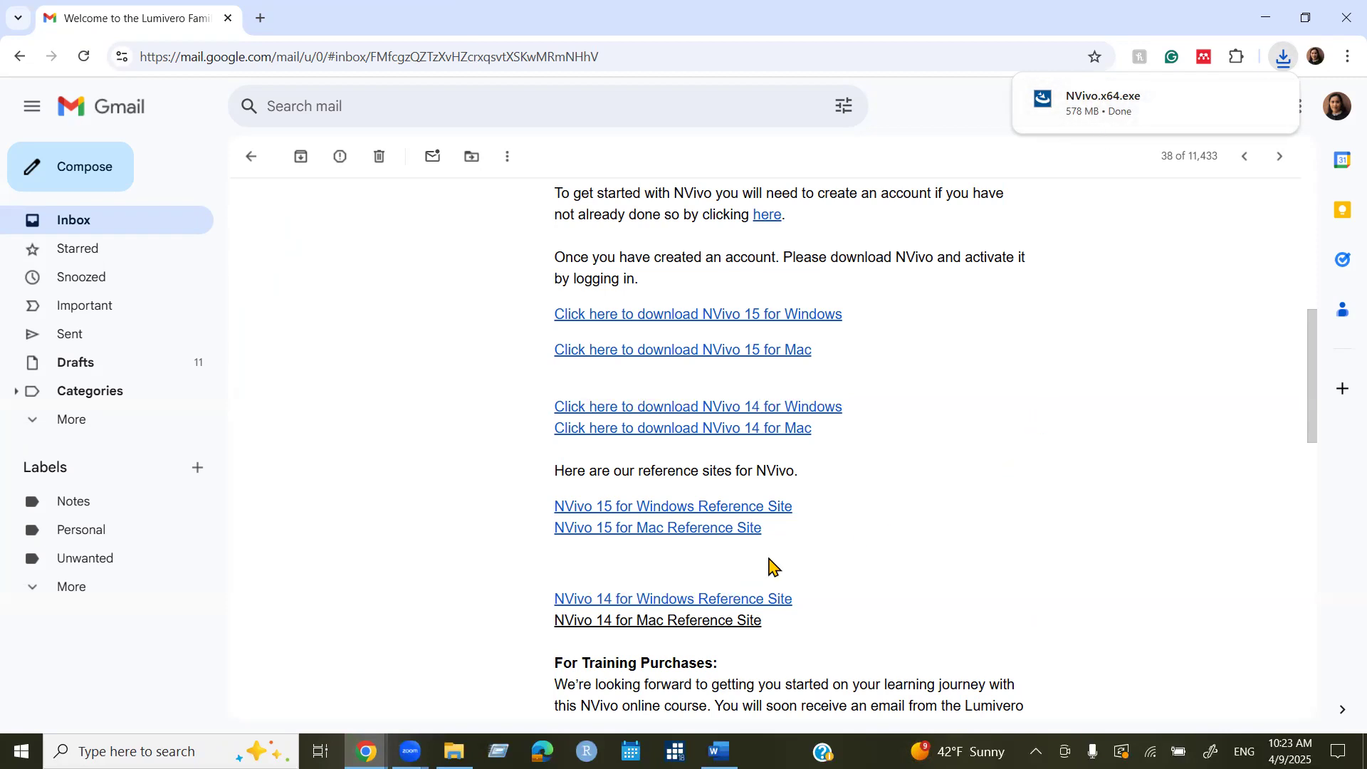
left_click(453, 751)
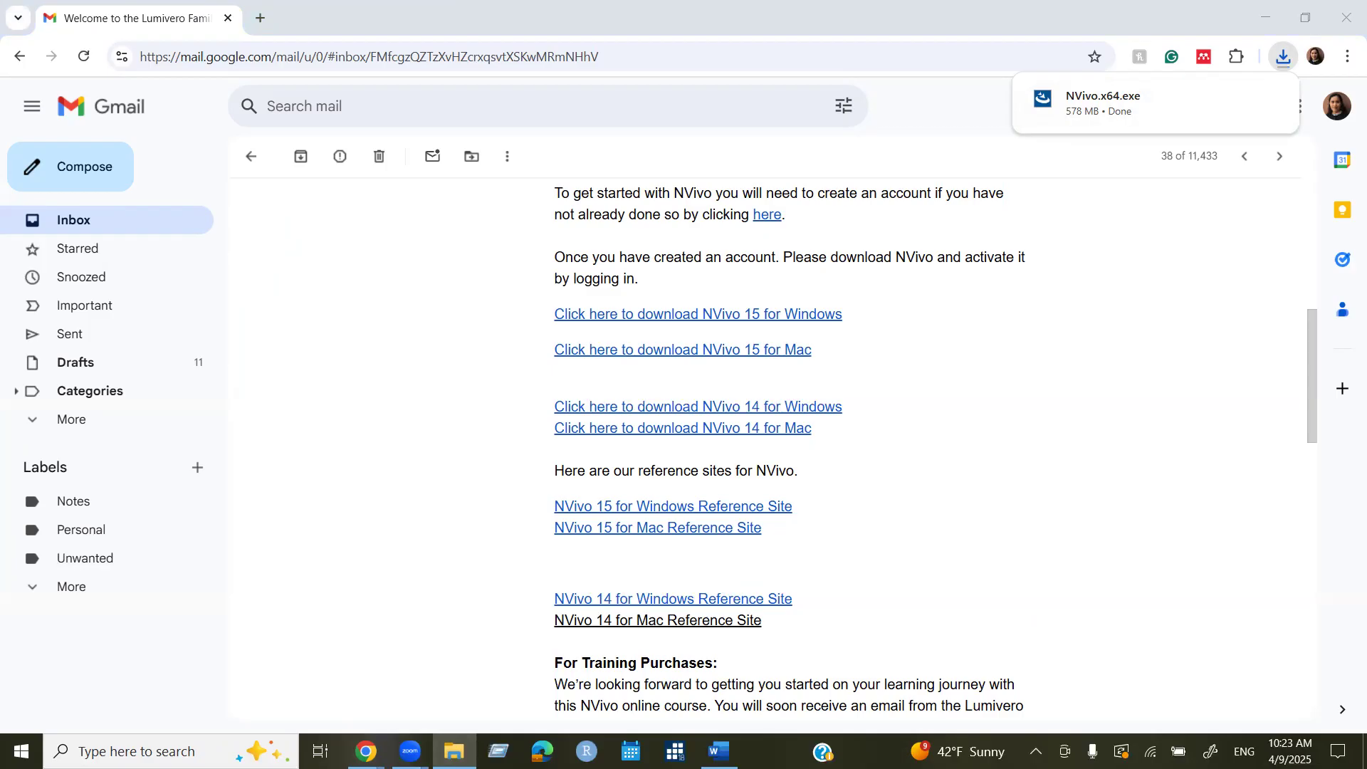
Minimize Chrome and open the context menu of NVivo.x64 in the Downloads folder.
left_click(1265, 18)
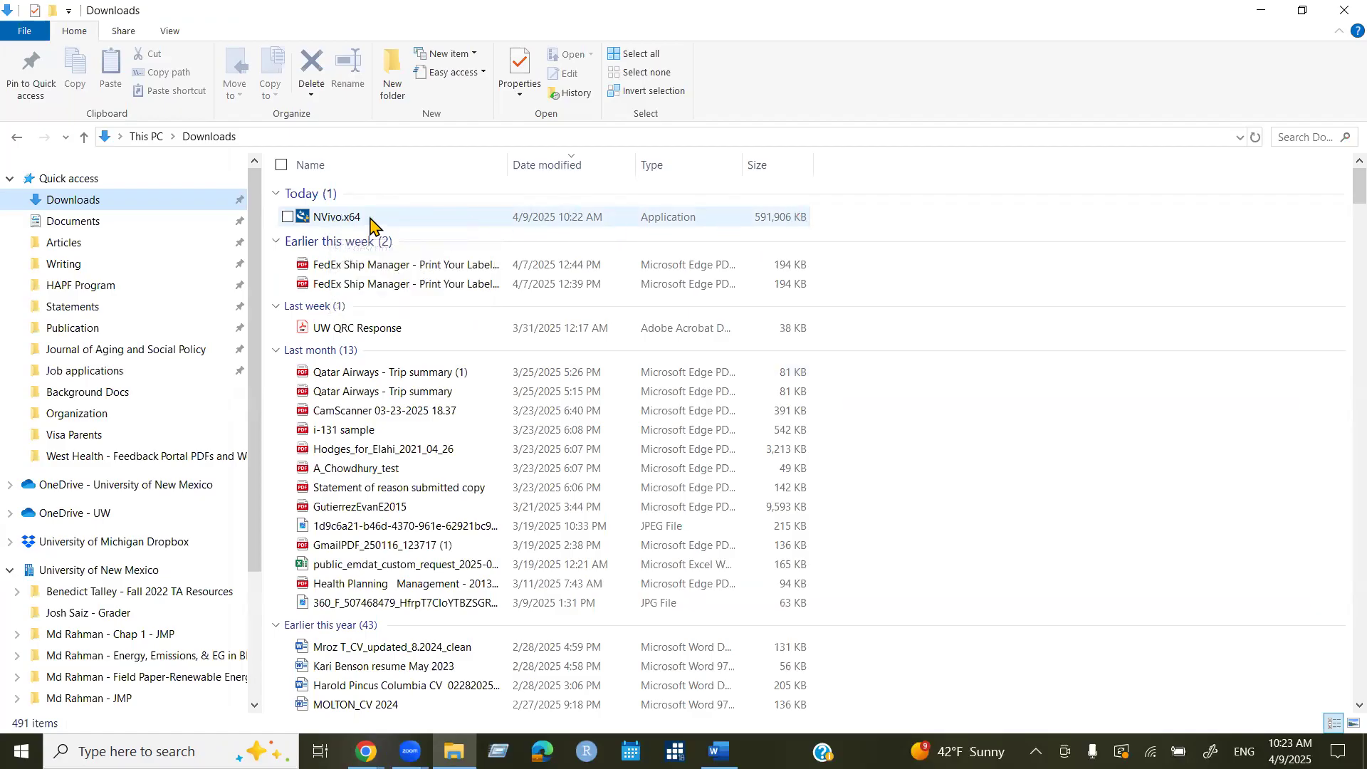
left_click(348, 219)
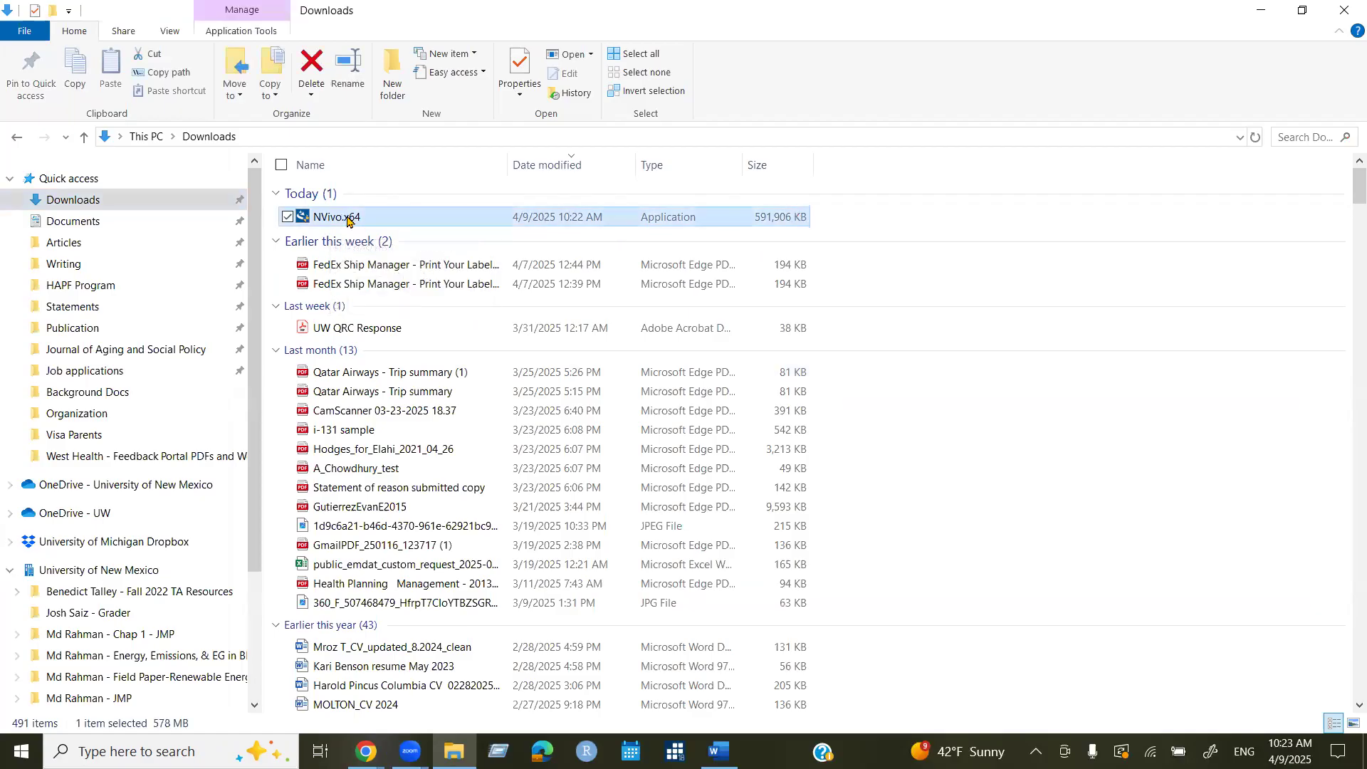
right_click(345, 218)
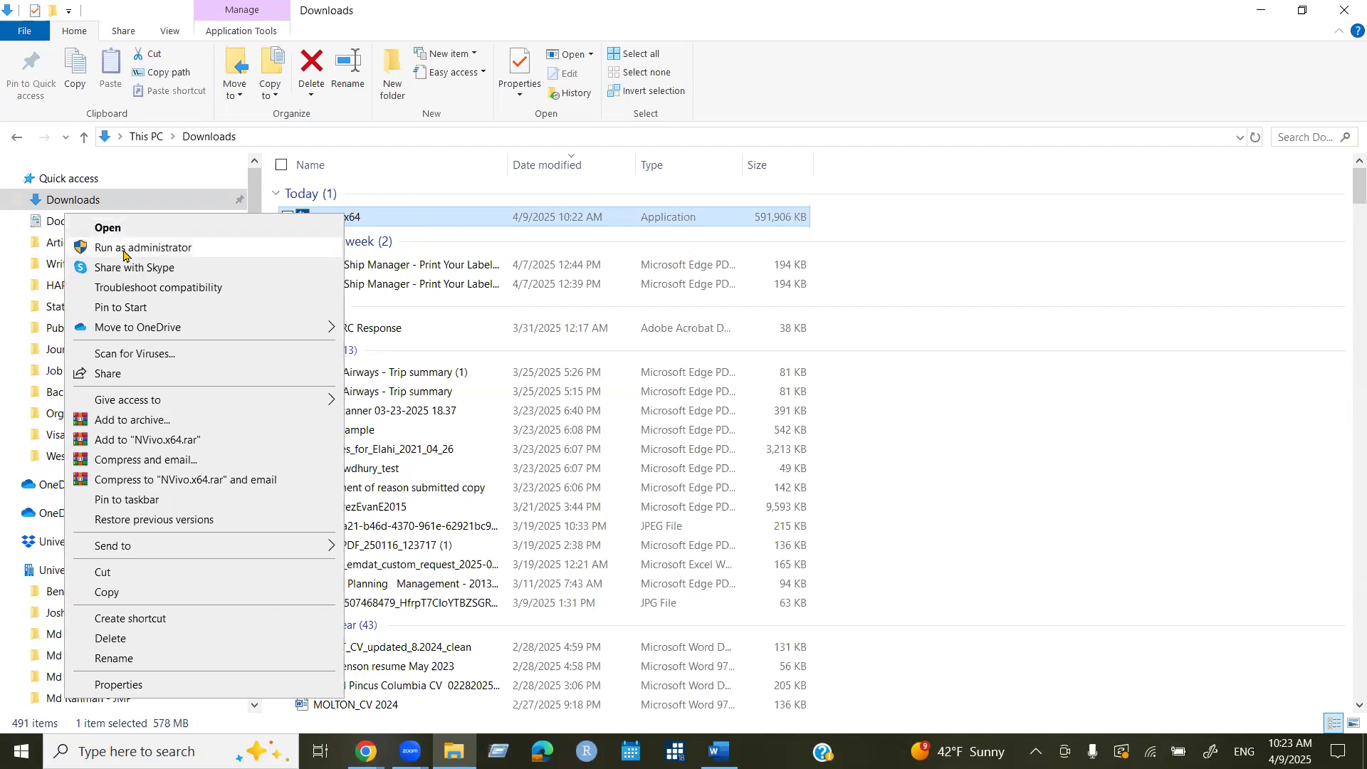
Run NVivo.x64 as administrator and confirm English (United States) as the setup language.
left_click(155, 249)
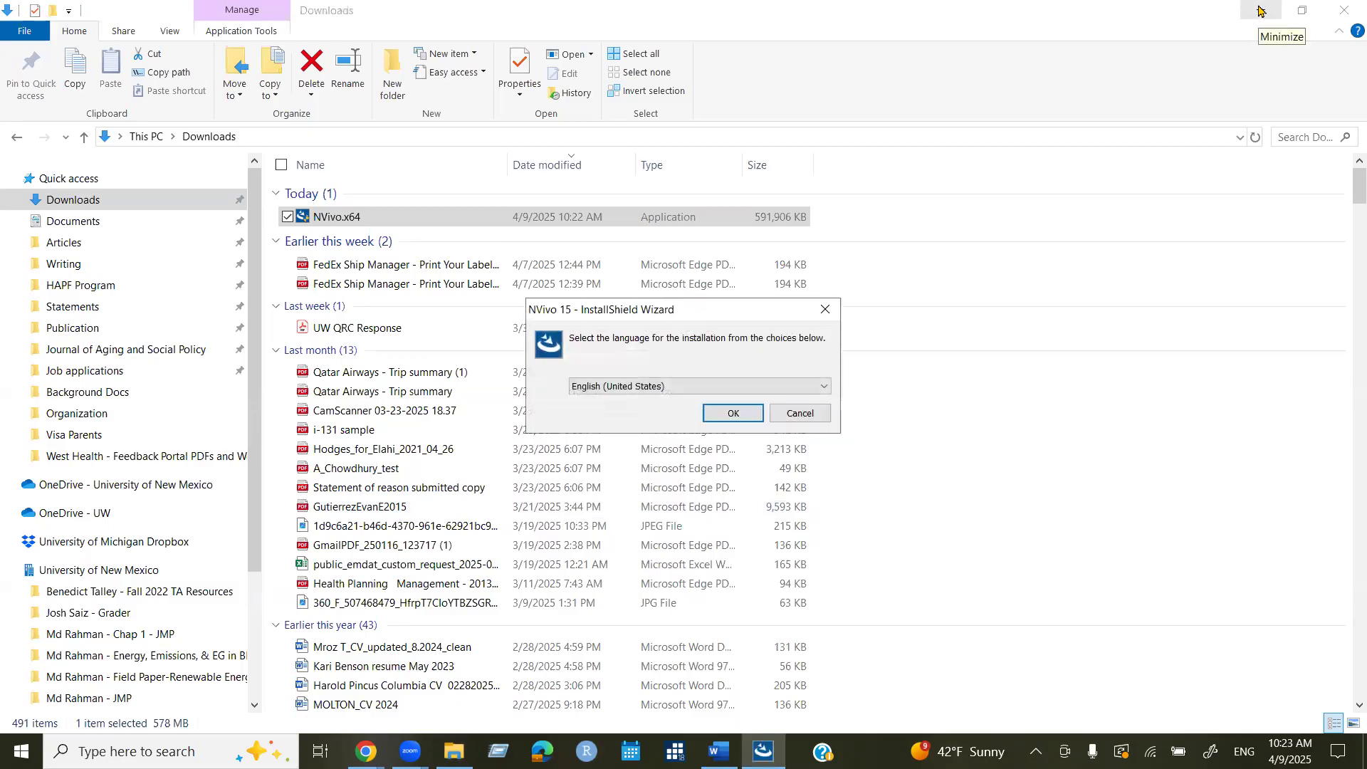
left_click(1260, 10)
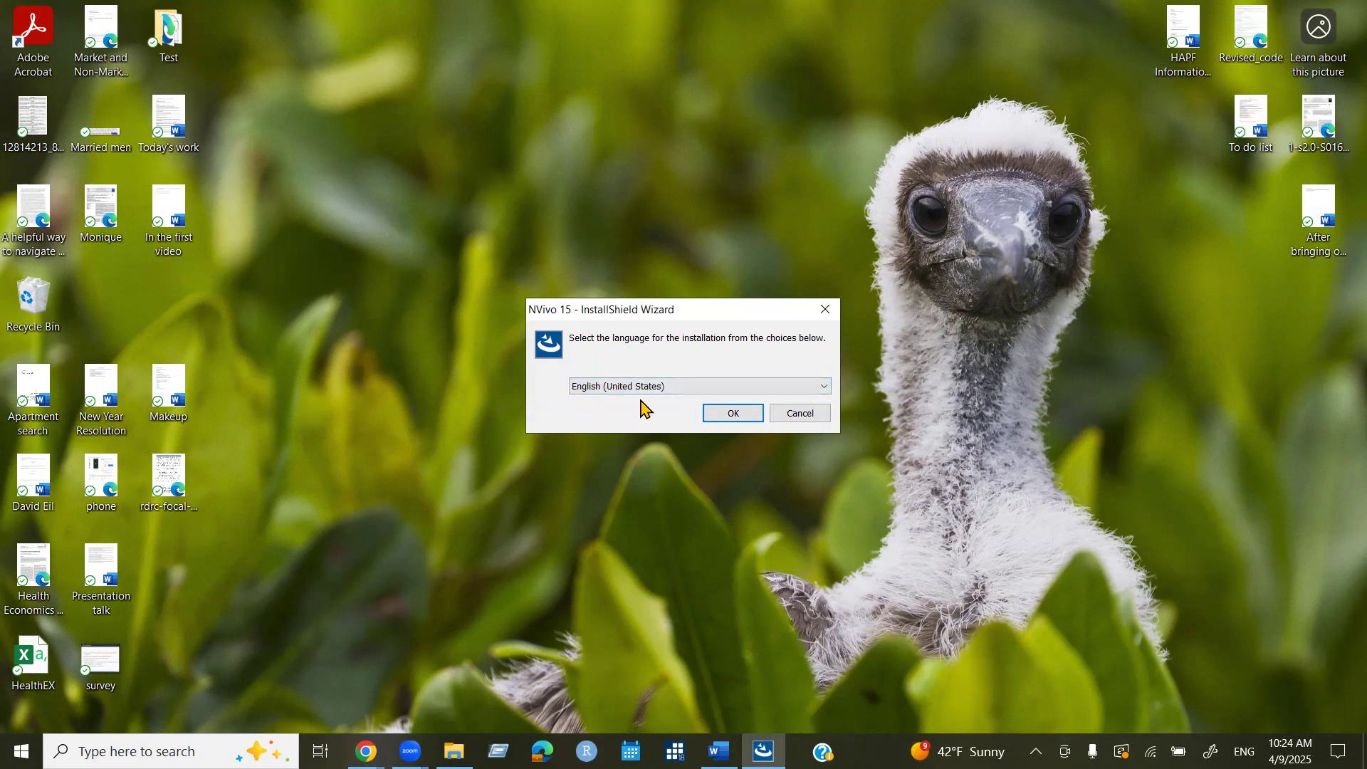
left_click(739, 417)
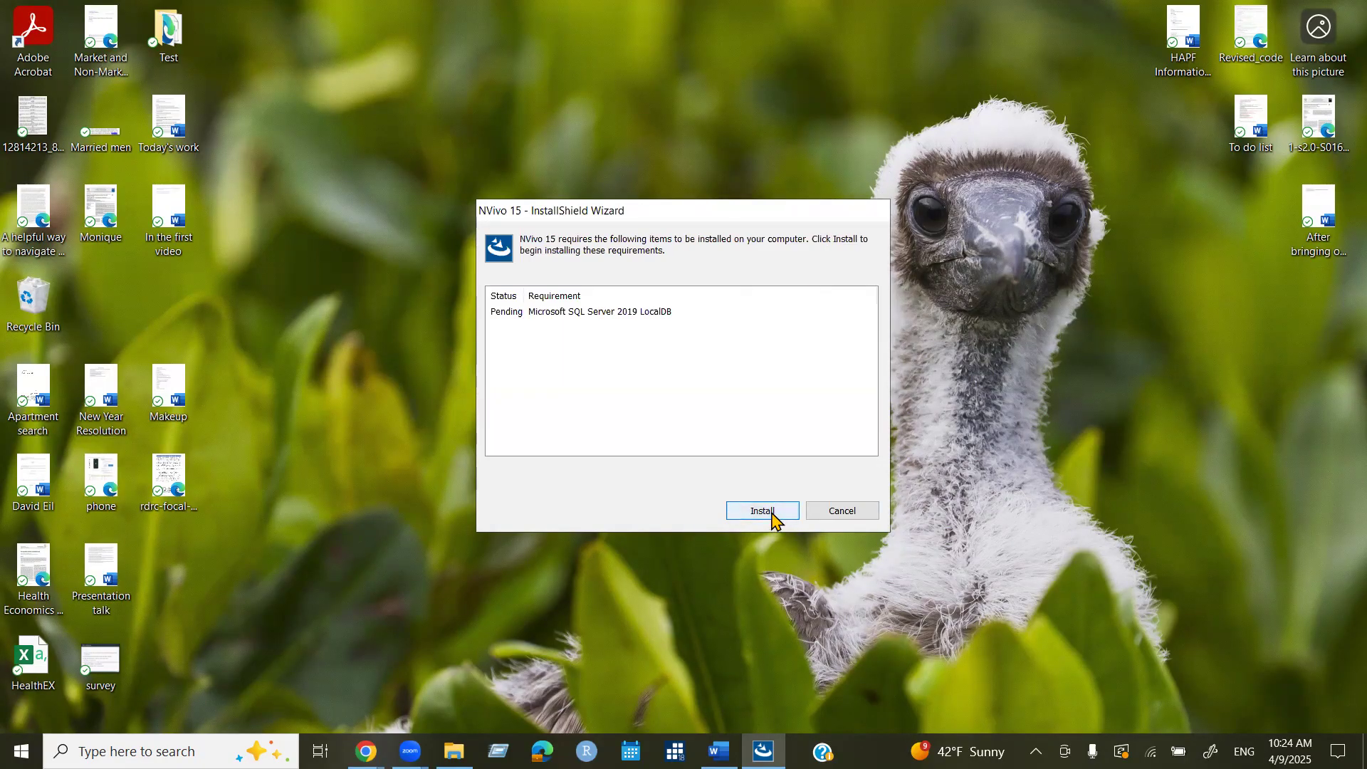
Install the required Microsoft SQL Server 2019 LocalDB and wait for the NVivo Installer welcome page.
left_click(771, 514)
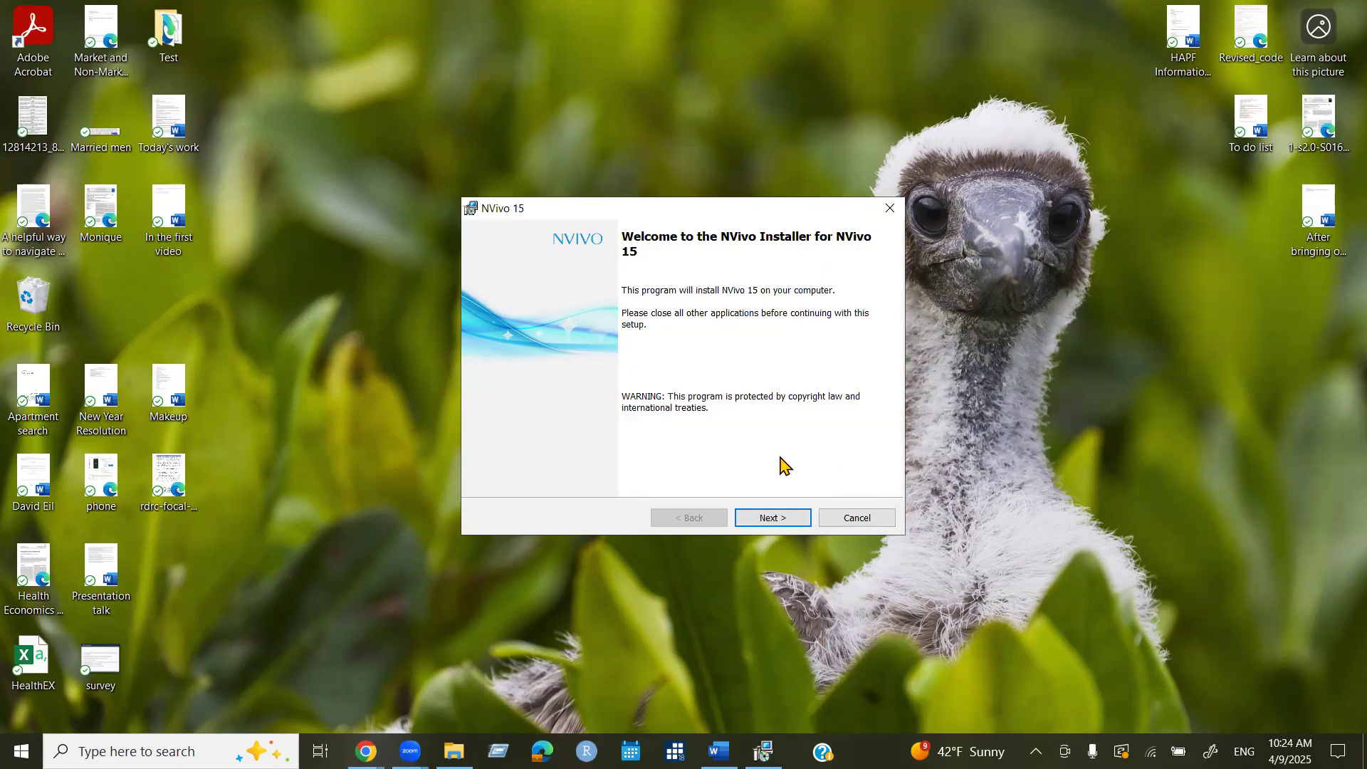
Move past the welcome page, read through the license text, and accept the agreement terms.
left_click(768, 517)
scroll(665, 341, "down", 5)
scroll(665, 348, "down", 15)
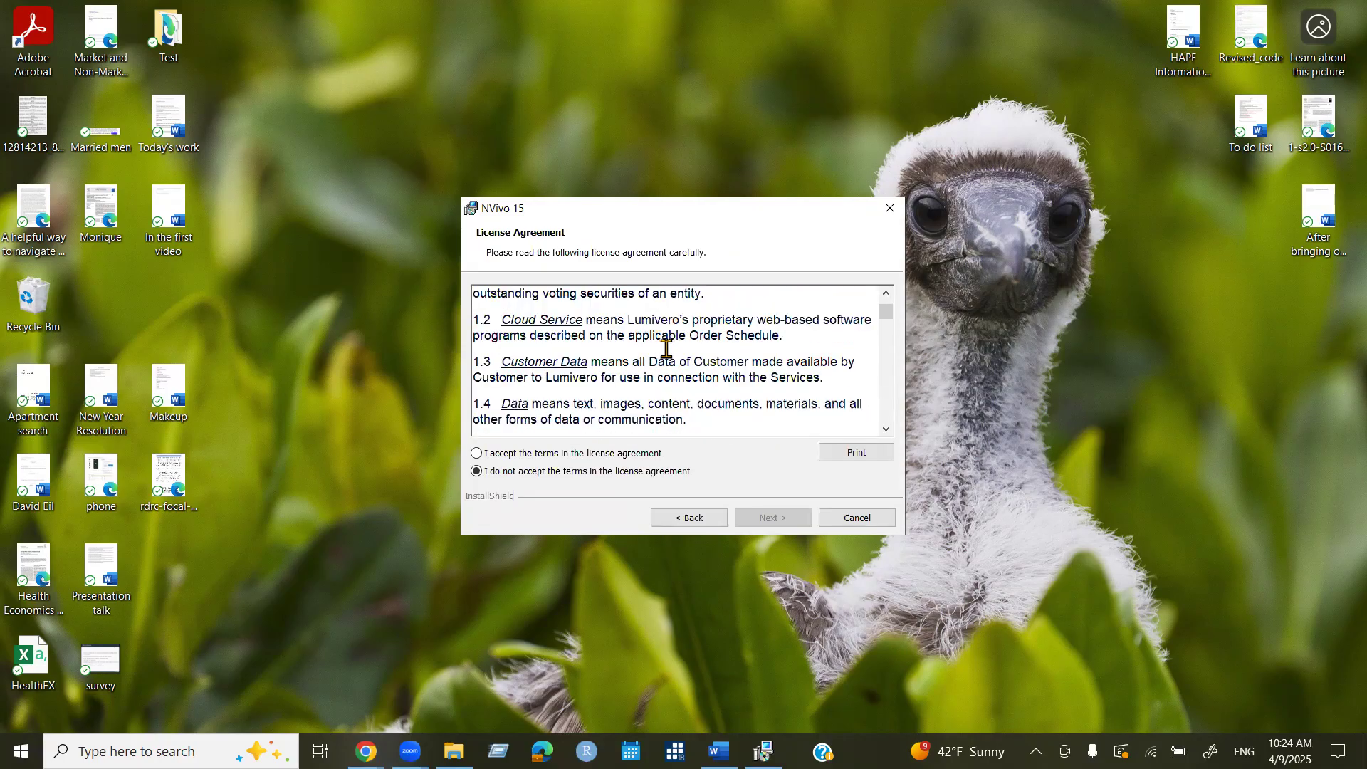
scroll(858, 325, "up", 15)
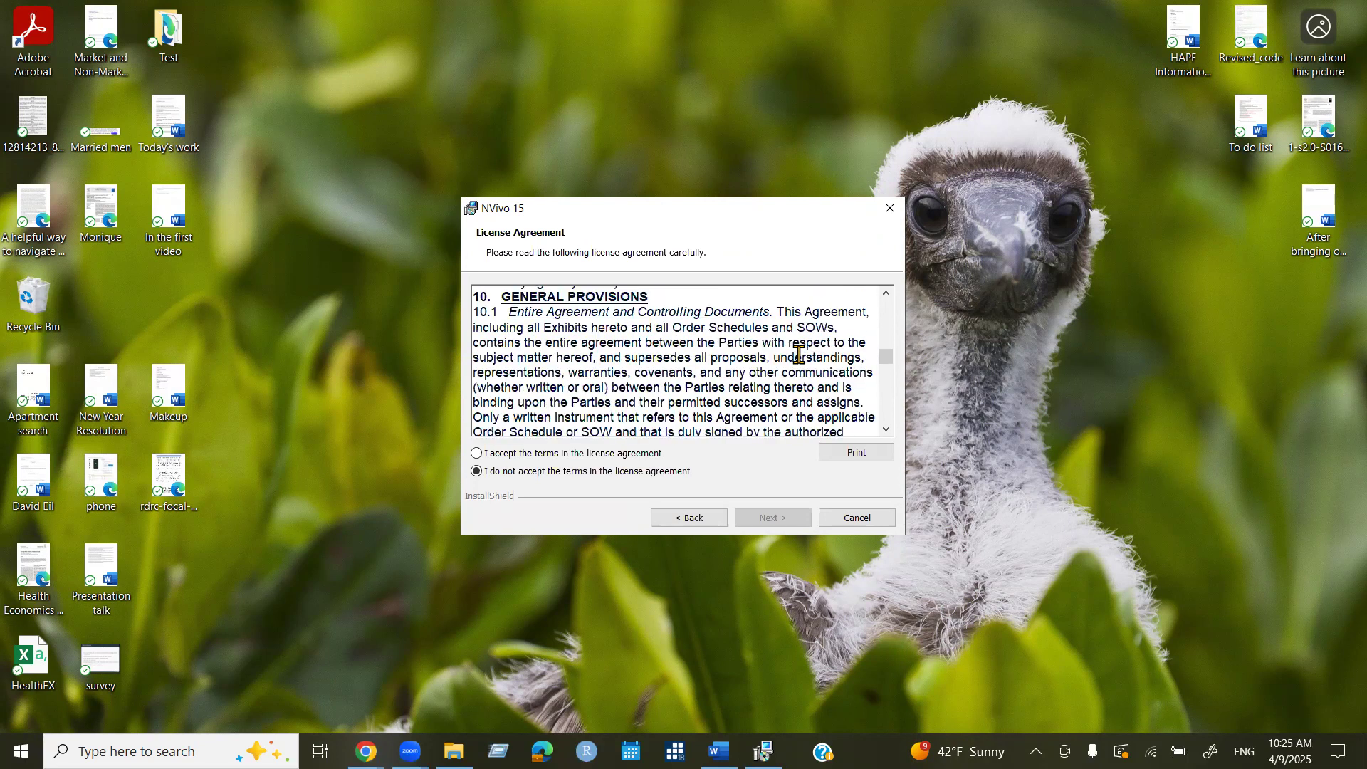
scroll(799, 356, "down", 15)
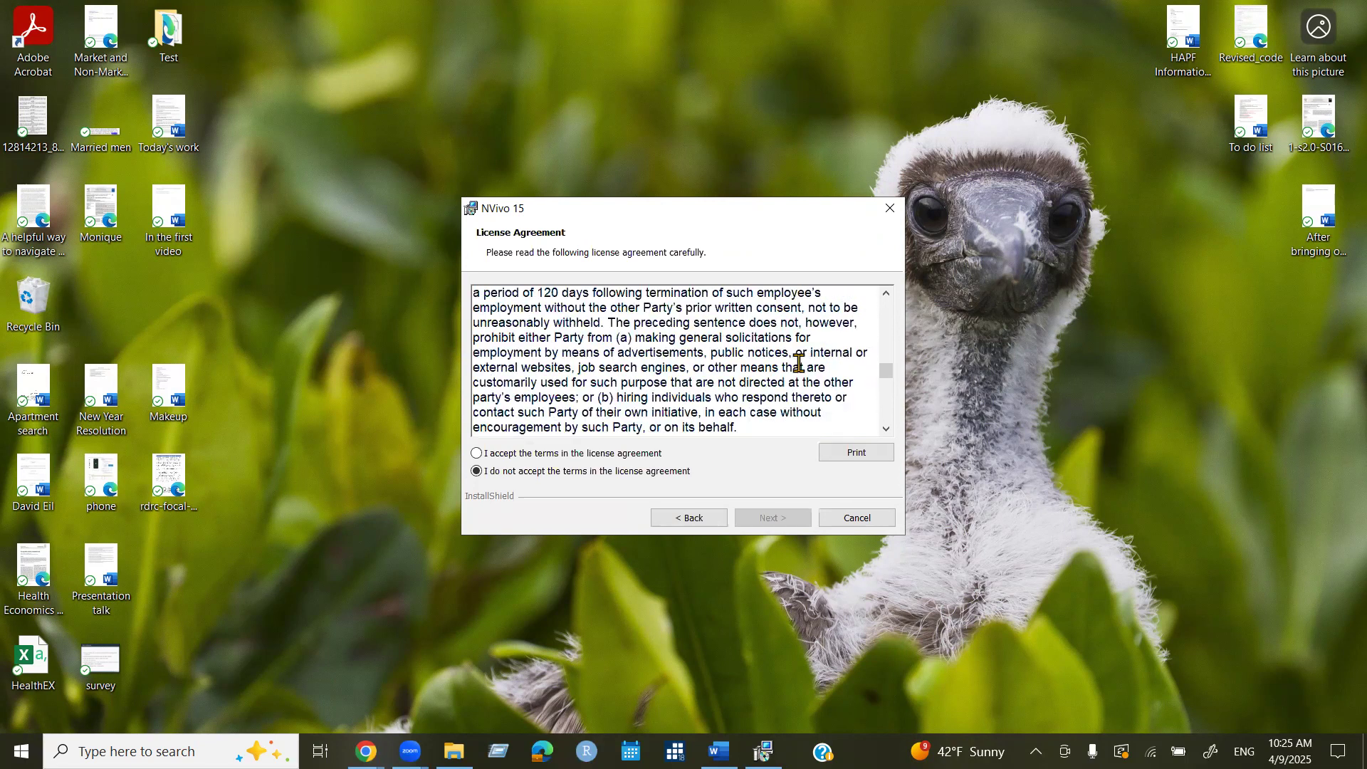
scroll(799, 363, "down", 15)
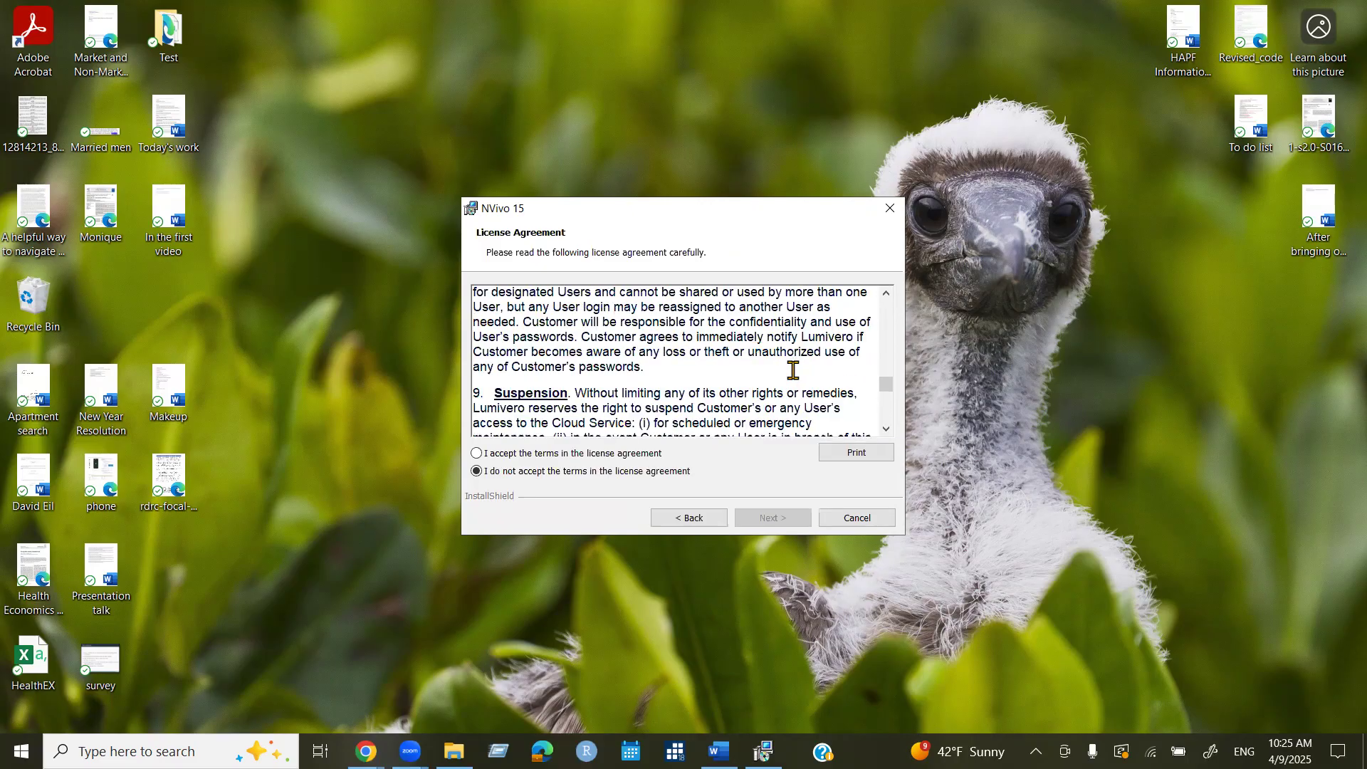
scroll(792, 370, "down", 15)
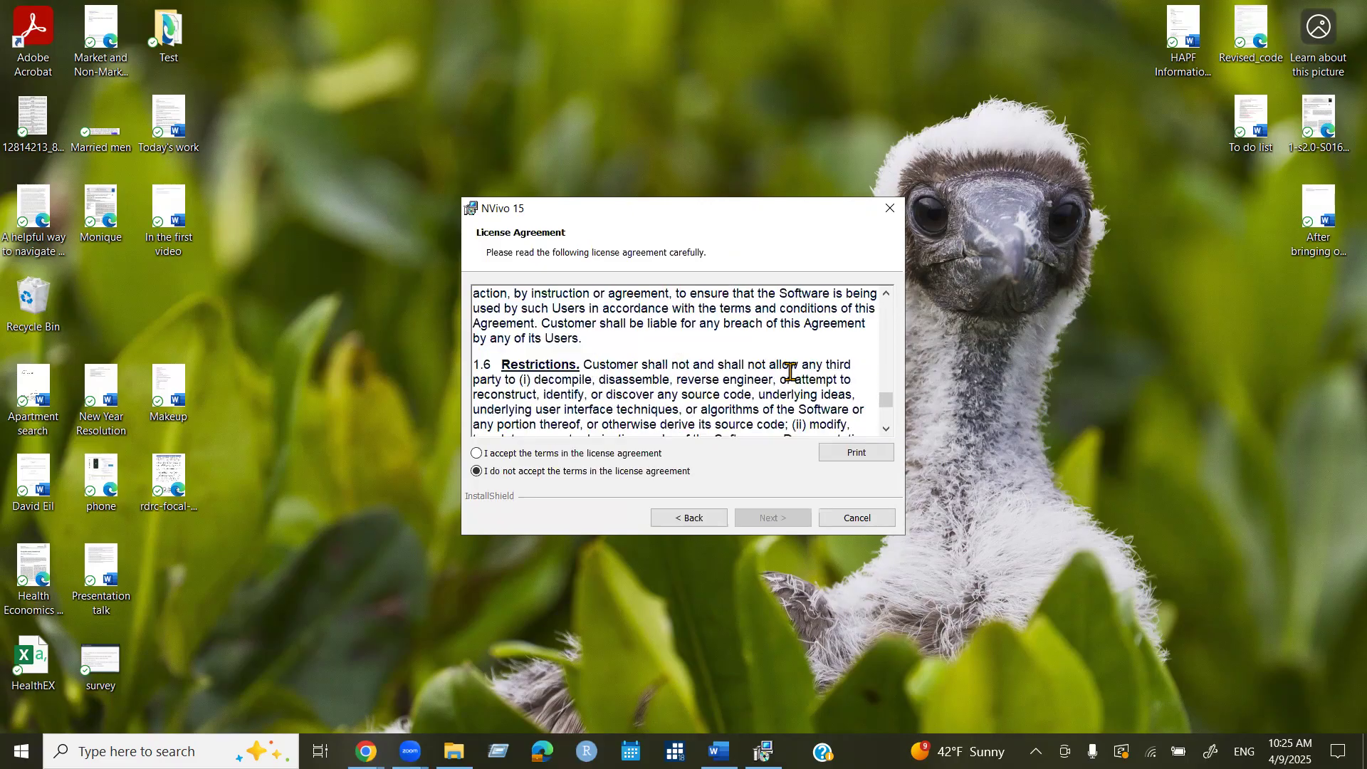
scroll(791, 371, "down", 15)
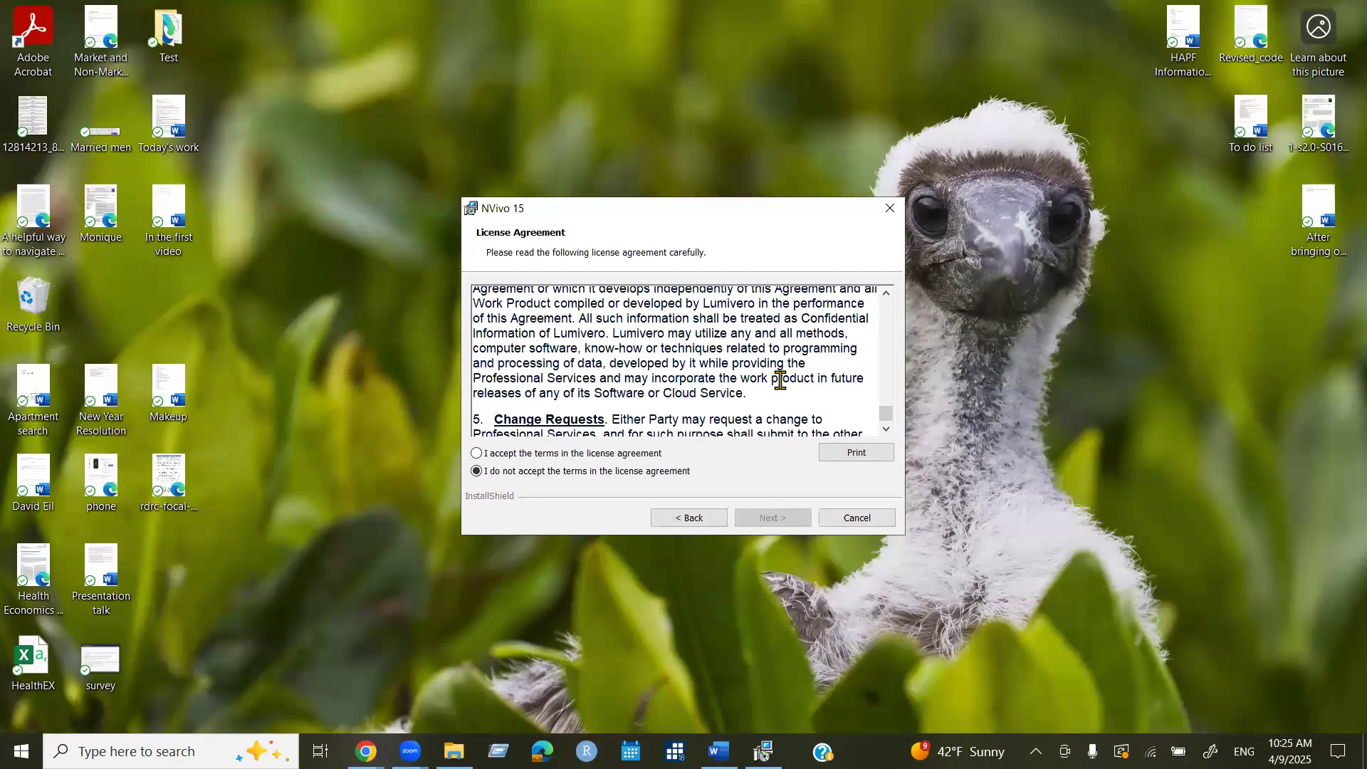
scroll(780, 379, "down", 3)
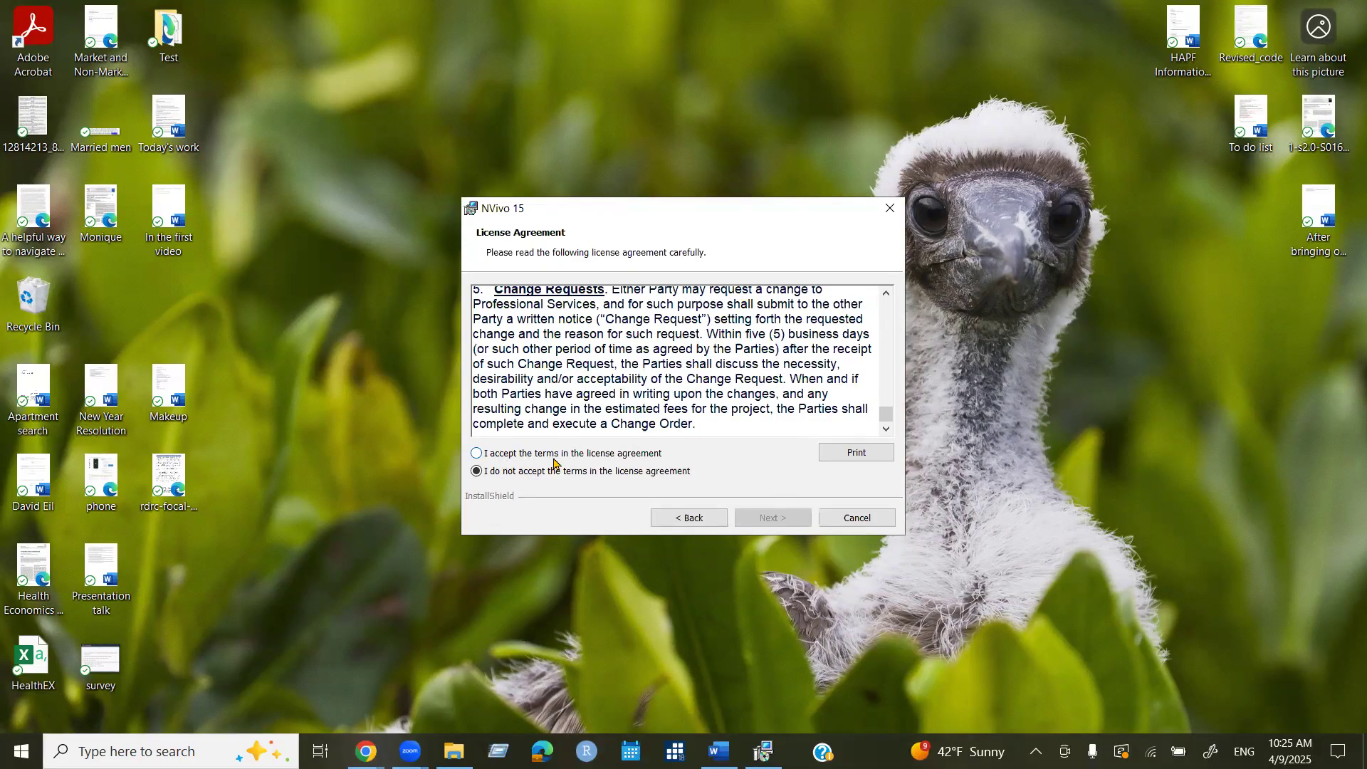
left_click(476, 454)
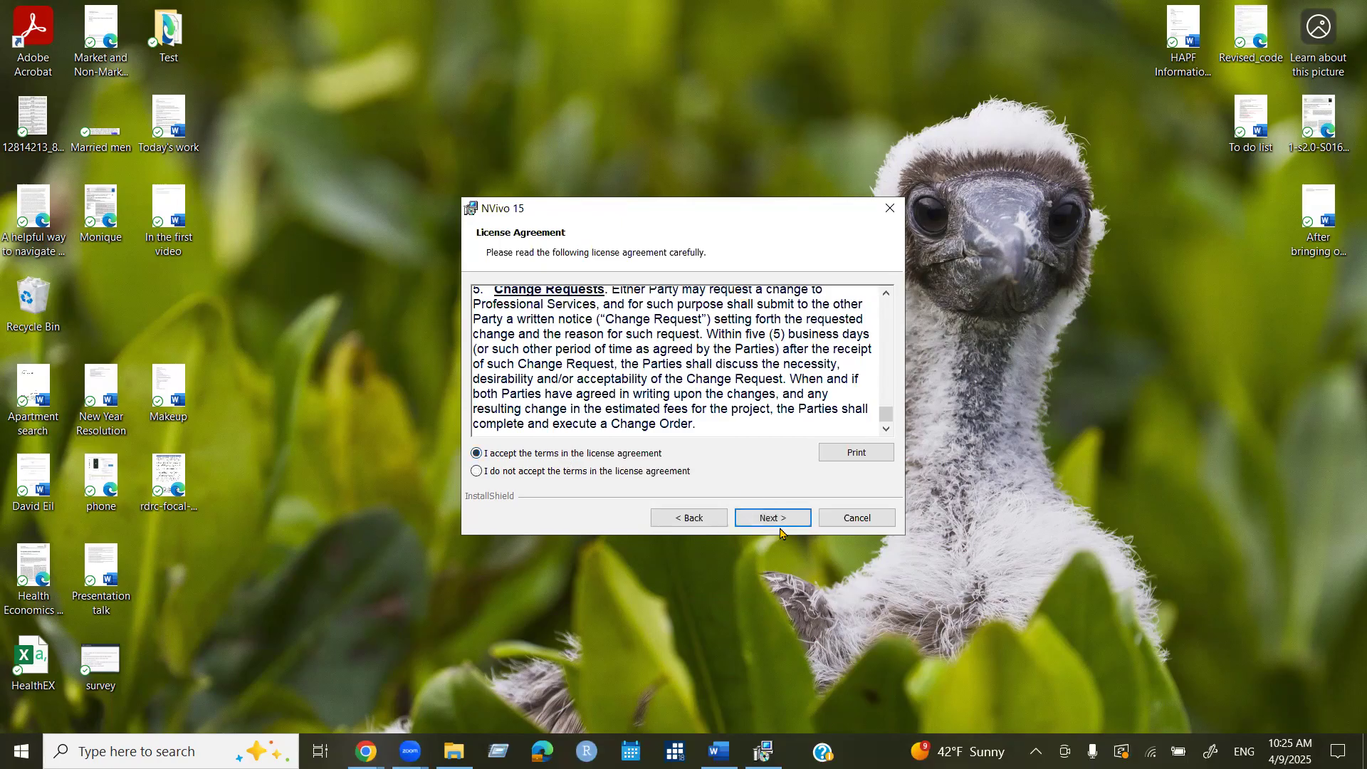
Keep the desktop shortcut on and the default destination folder, then continue to supplementary add-ons.
left_click(766, 523)
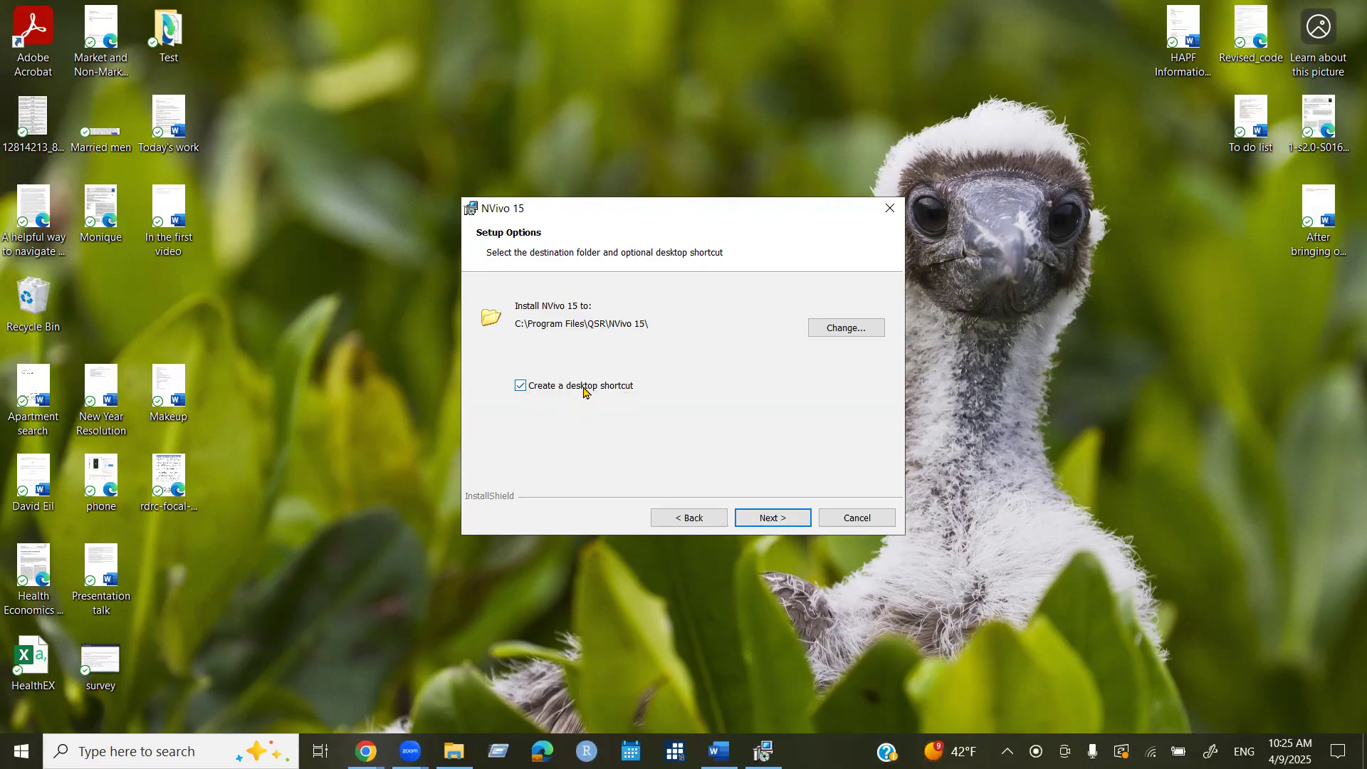
left_click(520, 385)
left_click(521, 386)
left_click(845, 329)
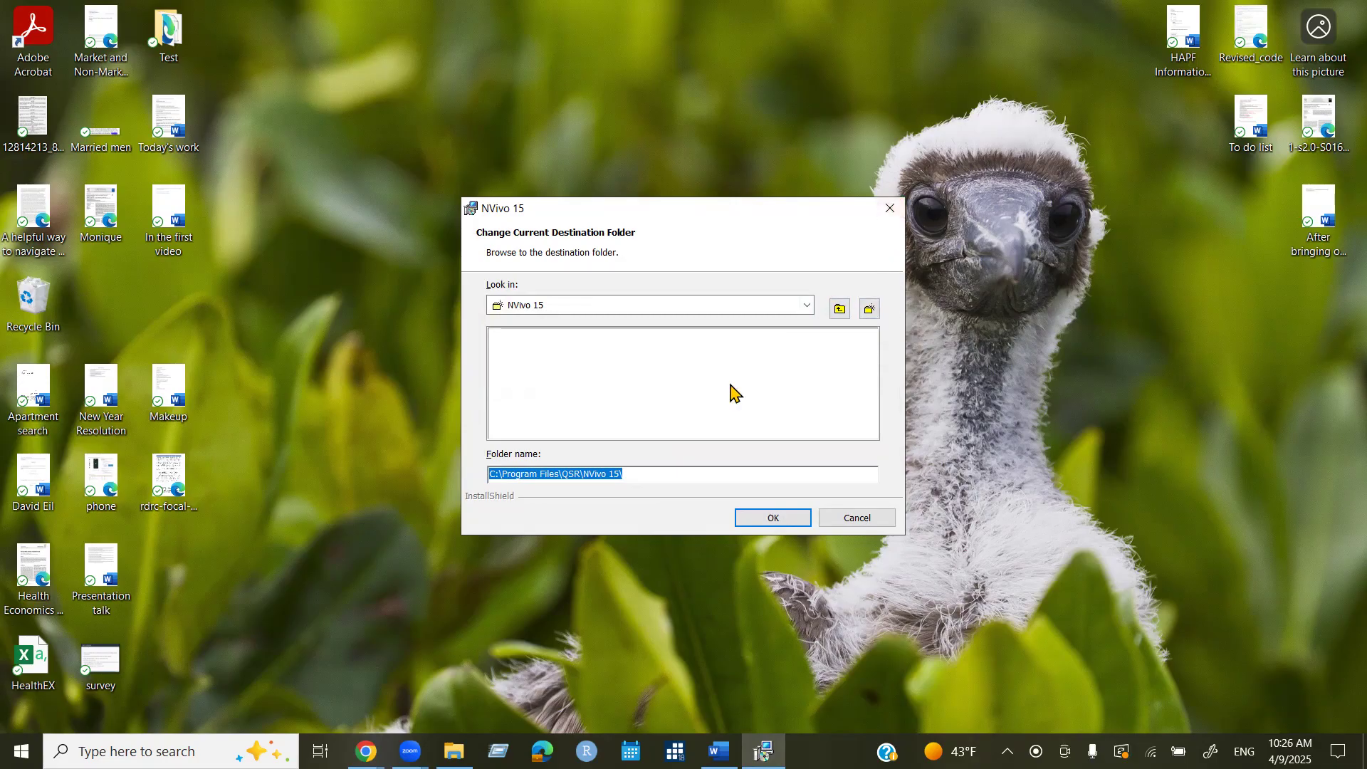
left_click(794, 518)
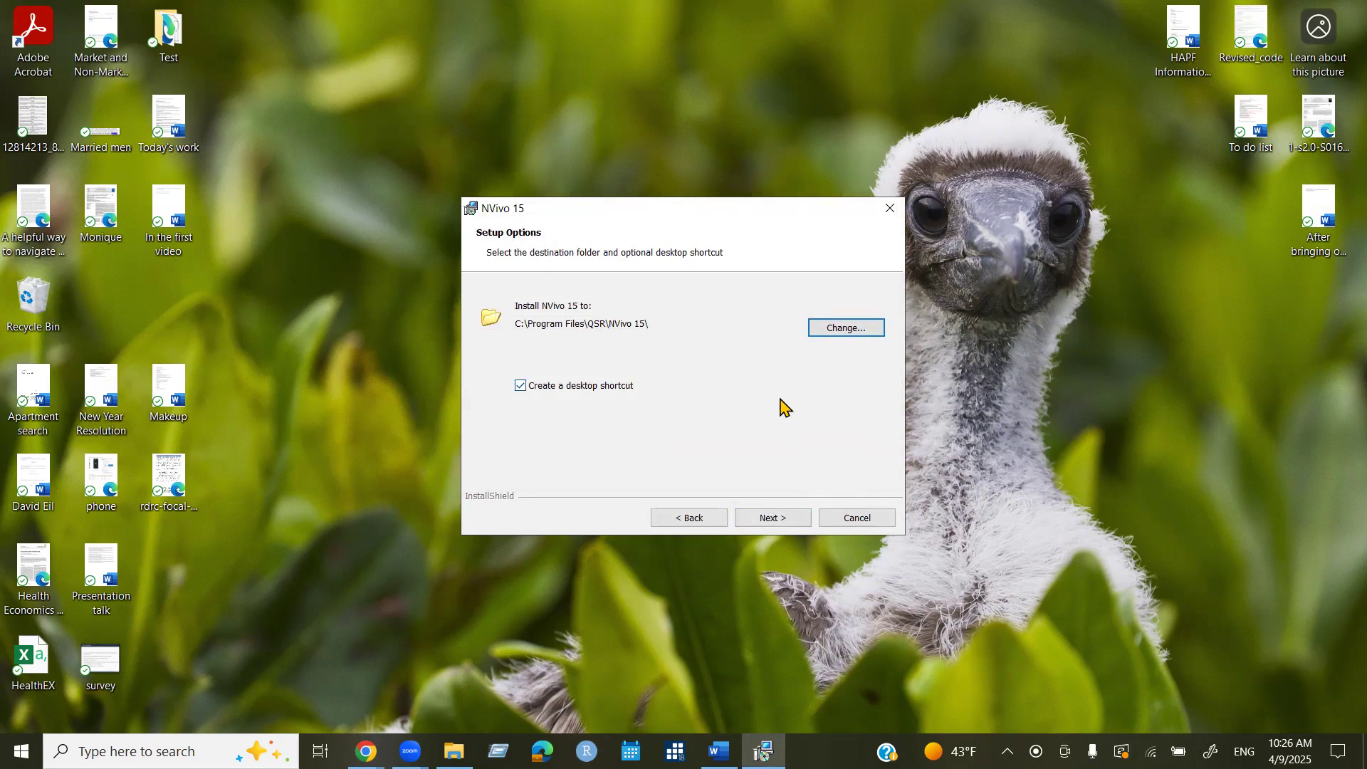
left_click(765, 521)
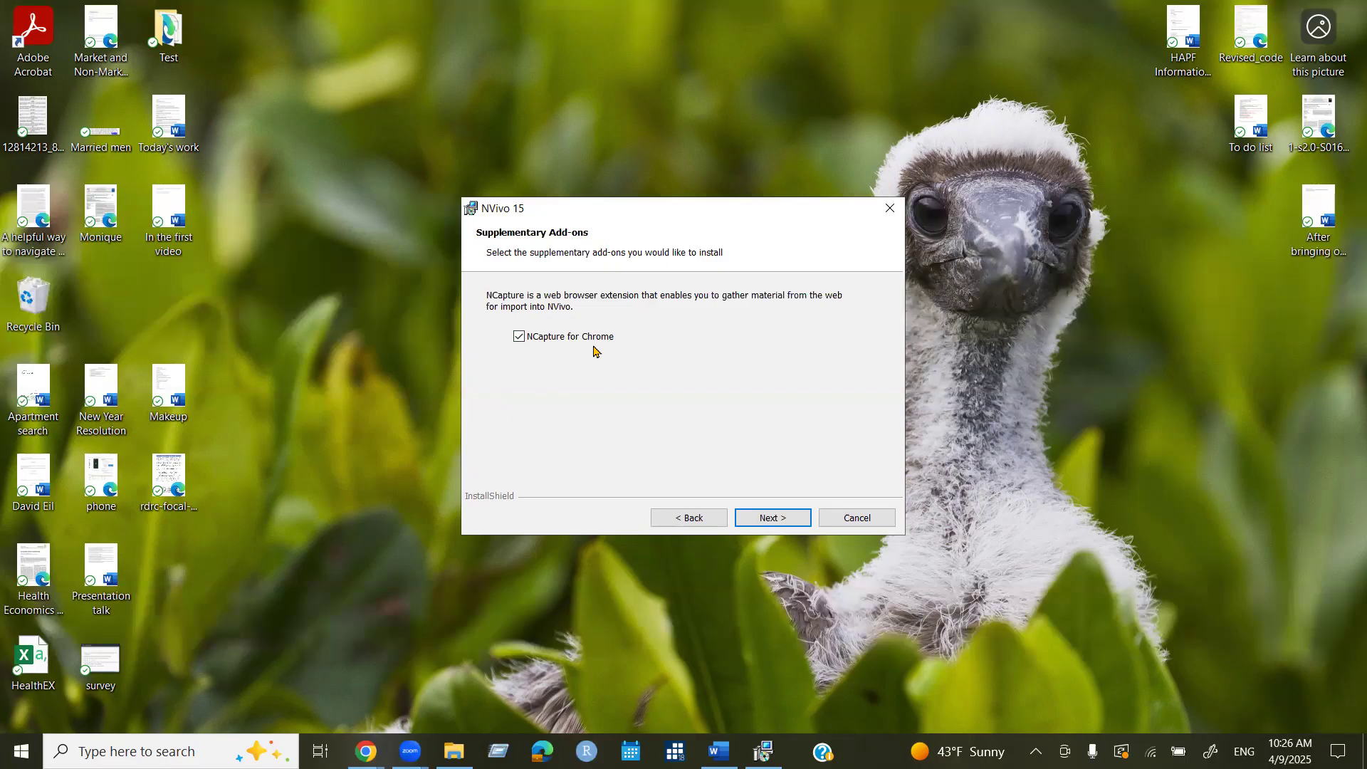
Keep NCapture for Chrome included and continue to the Ready to Install summary.
left_click(518, 338)
left_click(519, 337)
left_click(776, 520)
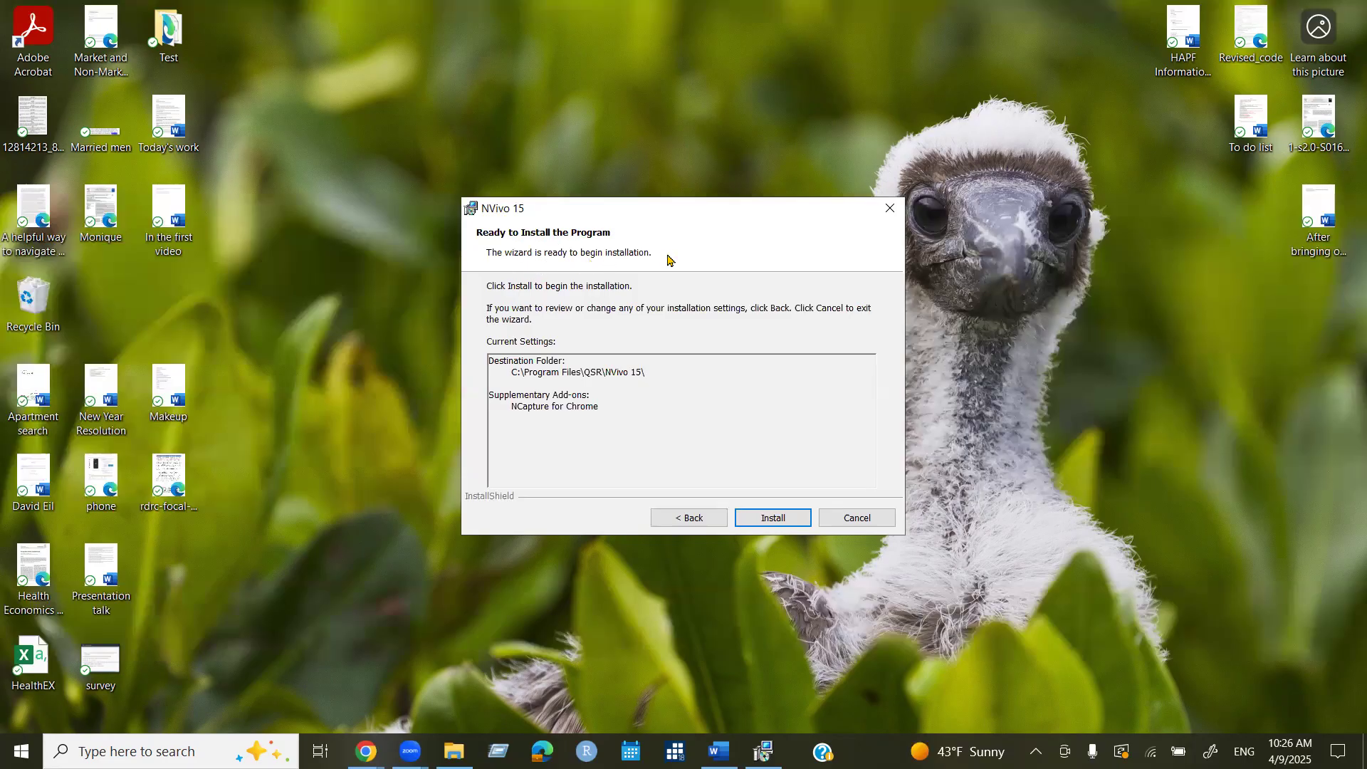
Install NVivo 15 into C:\Program Files\QSR\NVivo 15\ and wait for the completion page.
left_click(769, 522)
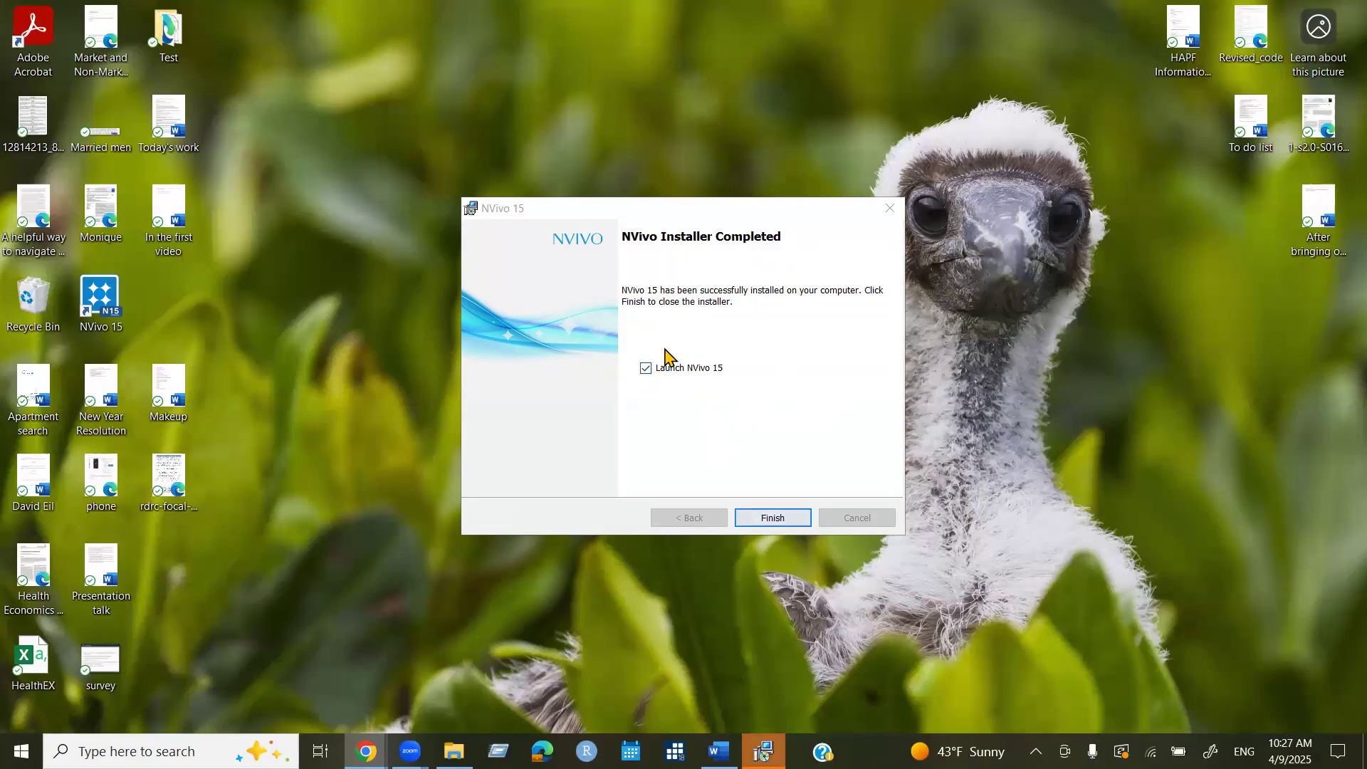
Finish the installer with Launch NVivo 15 checked, then start the myNVivo login for activation.
left_click(772, 518)
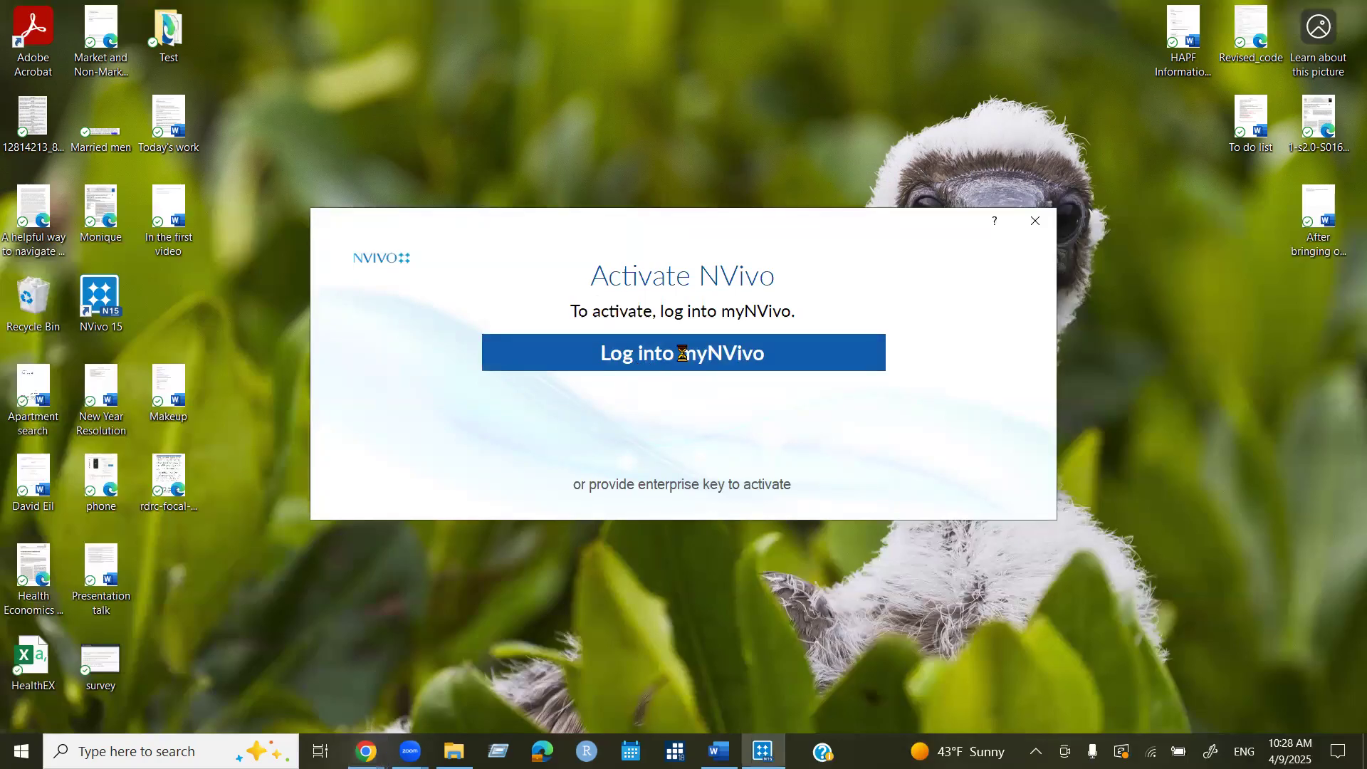
left_click(682, 357)
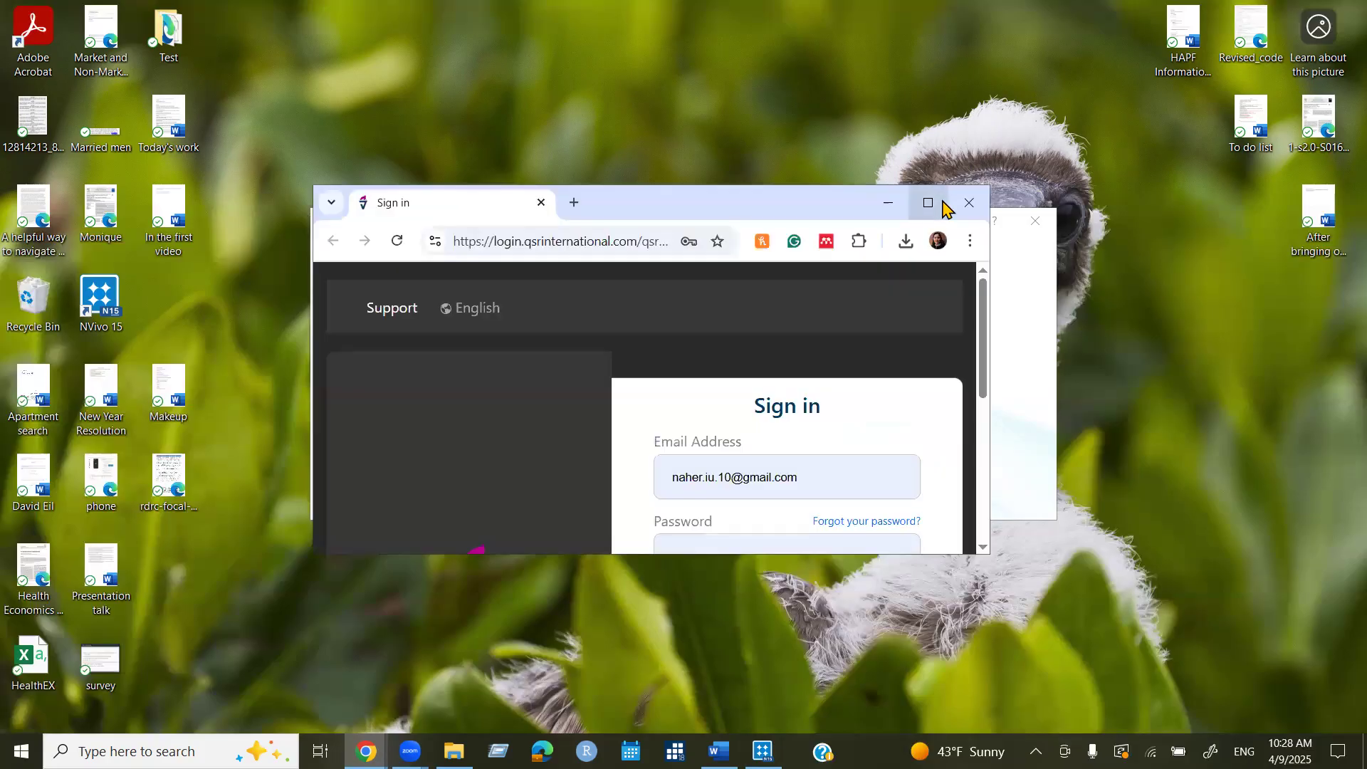
Maximize the browser, sign in to the account, and choose United States as the country.
left_click(929, 200)
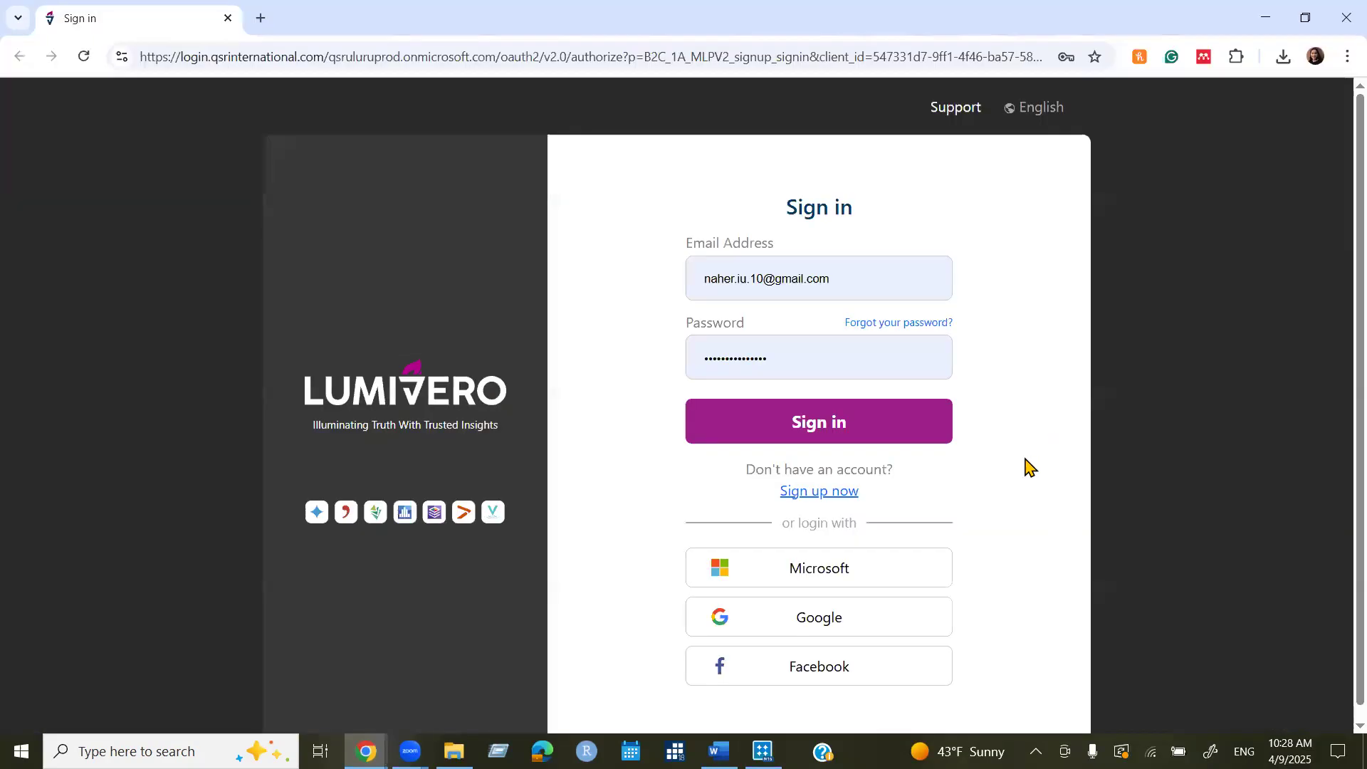
left_click(866, 427)
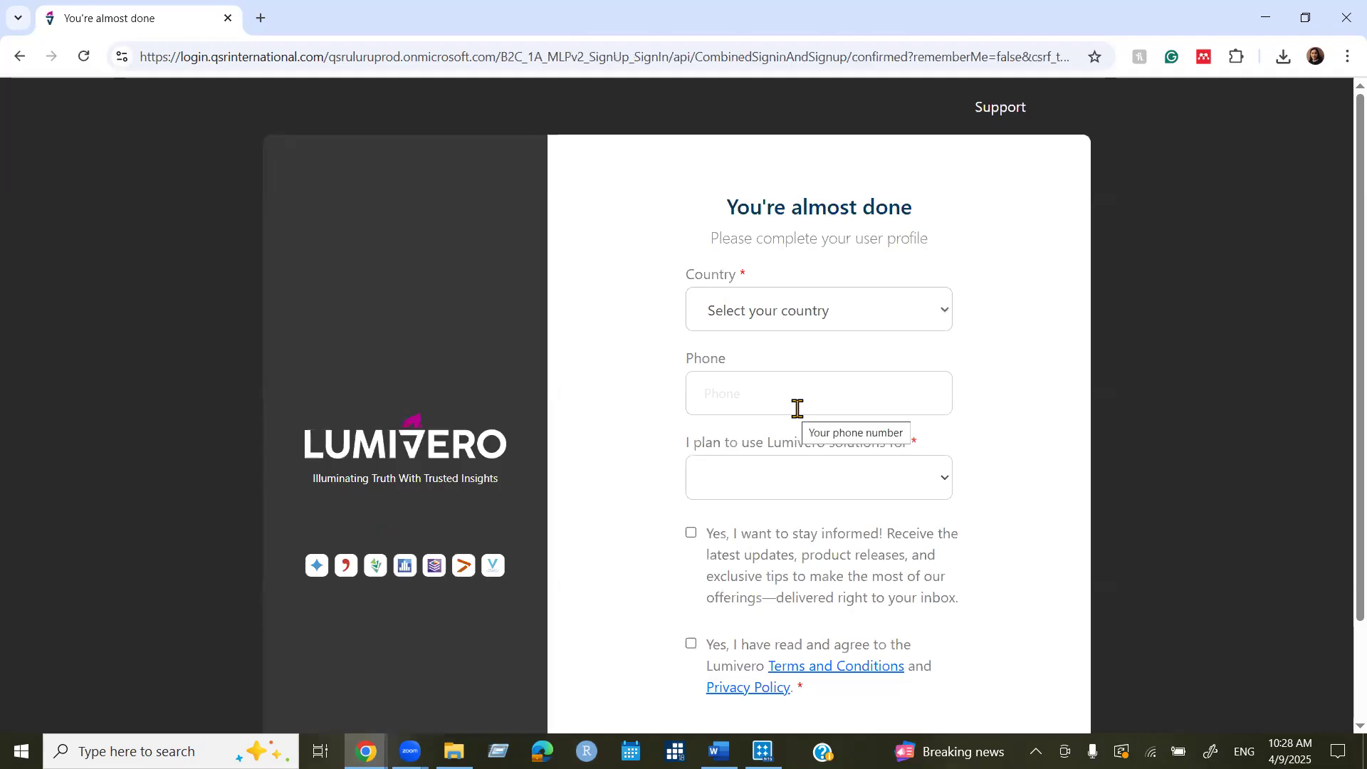
left_click(907, 307)
scroll(845, 578, "down", 14)
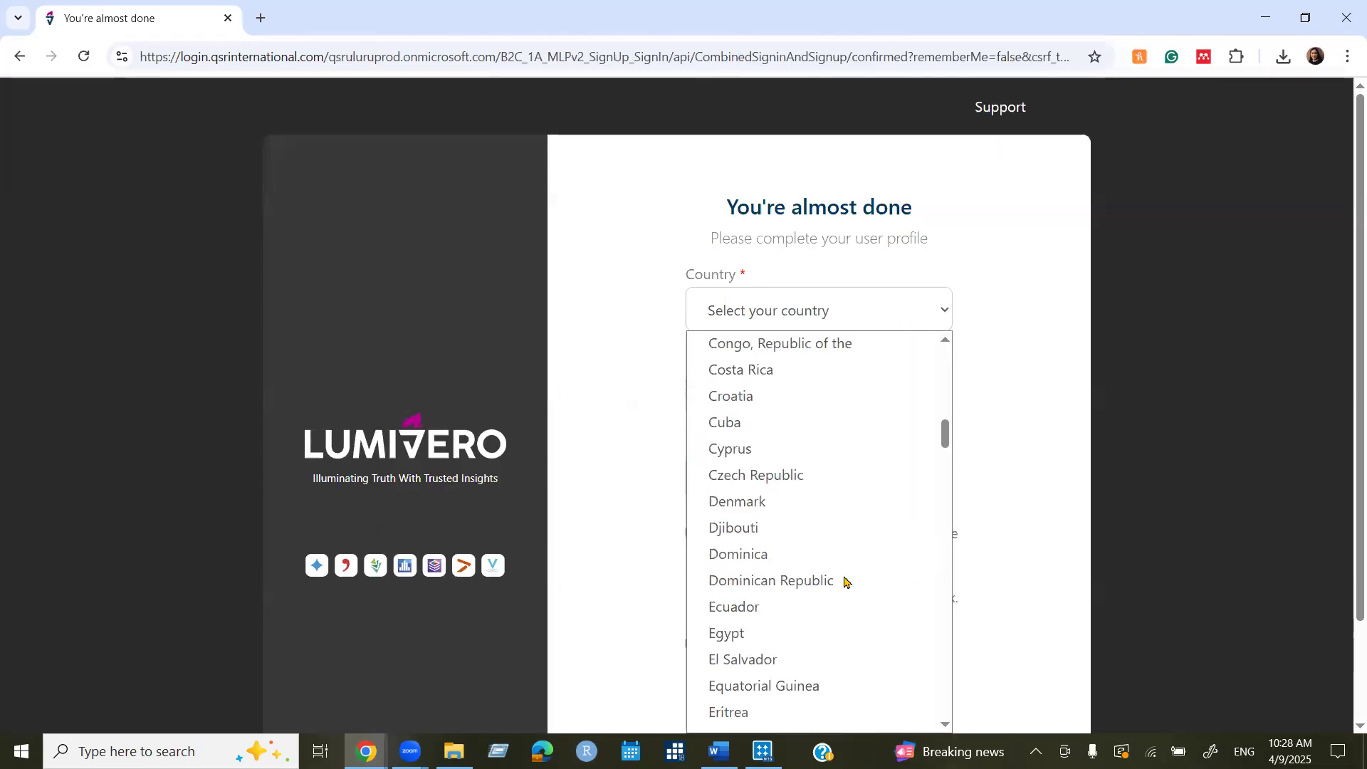
scroll(847, 582, "up", 15)
scroll(847, 578, "down", 20)
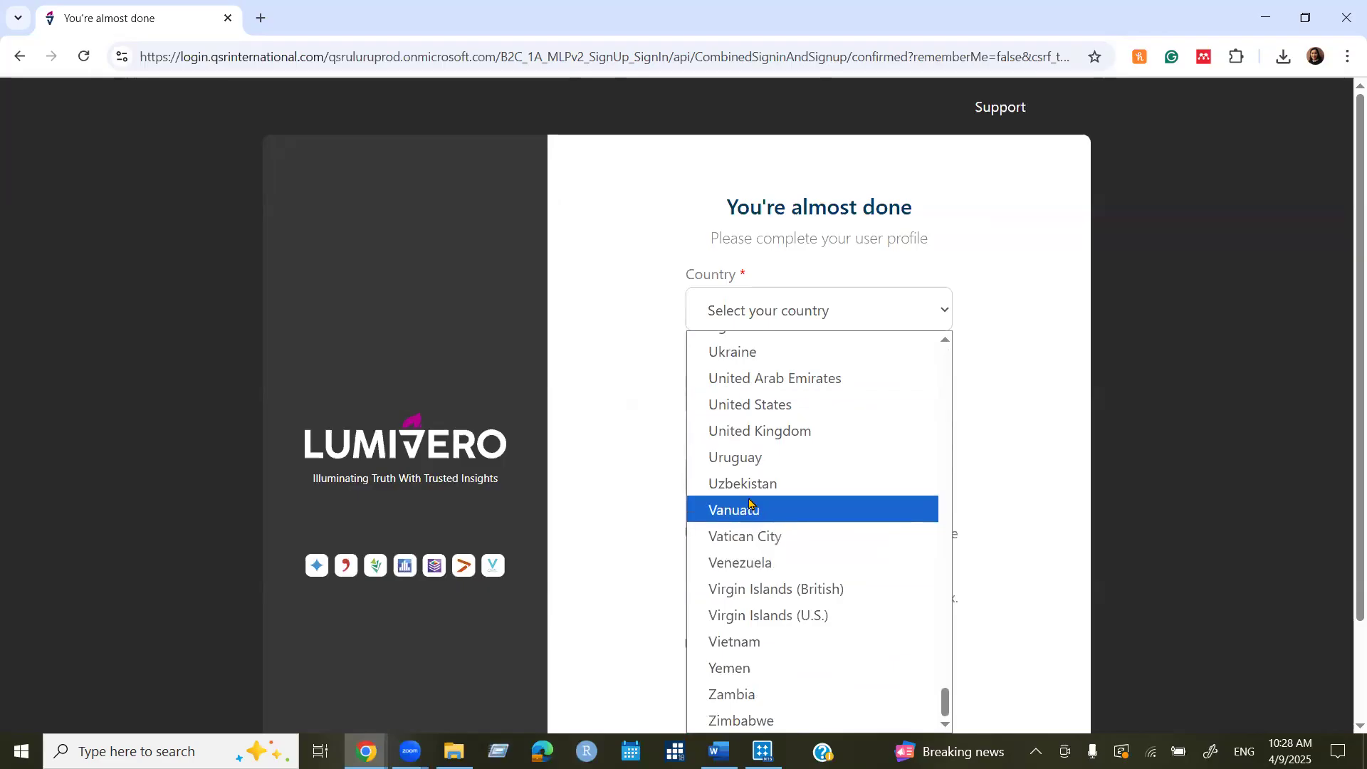
scroll(743, 448, "up", 3)
left_click(768, 582)
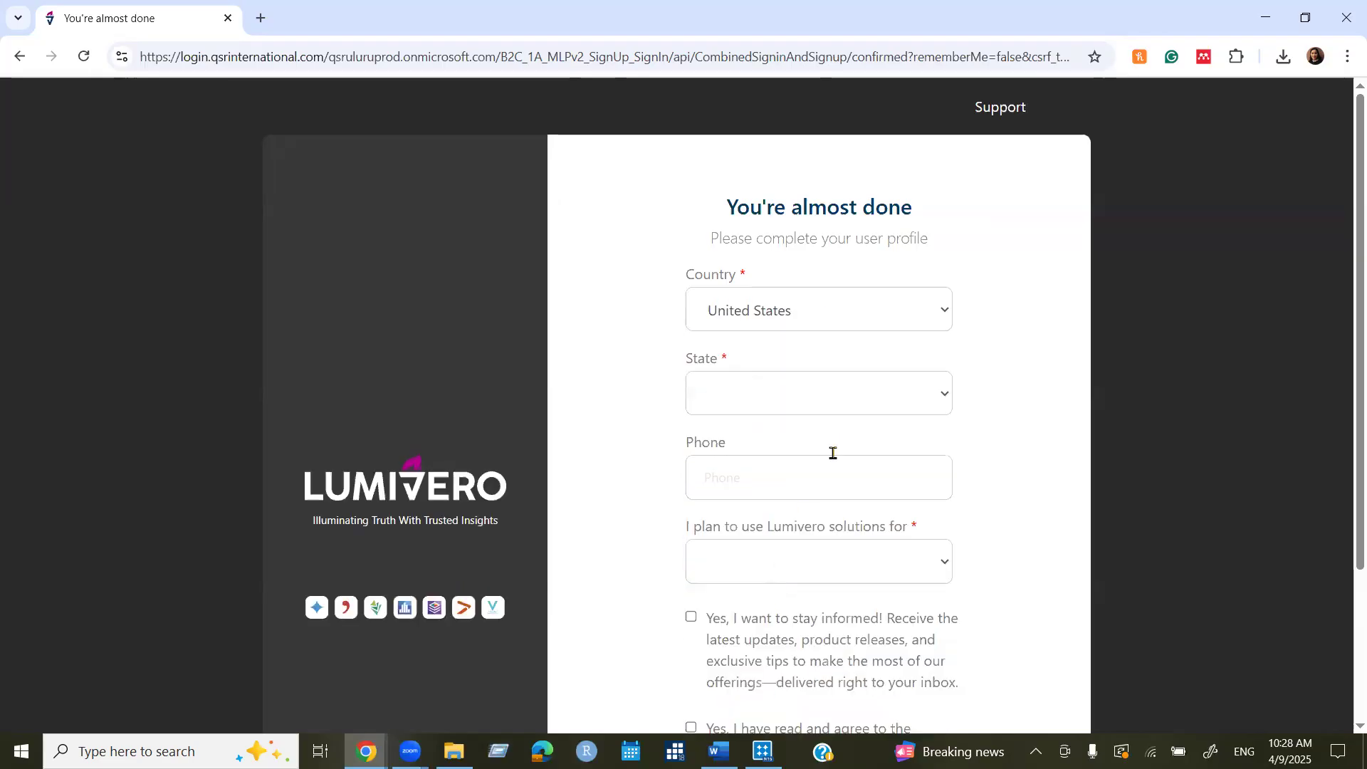
Set the profile's state to District of Columbia.
left_click(754, 393)
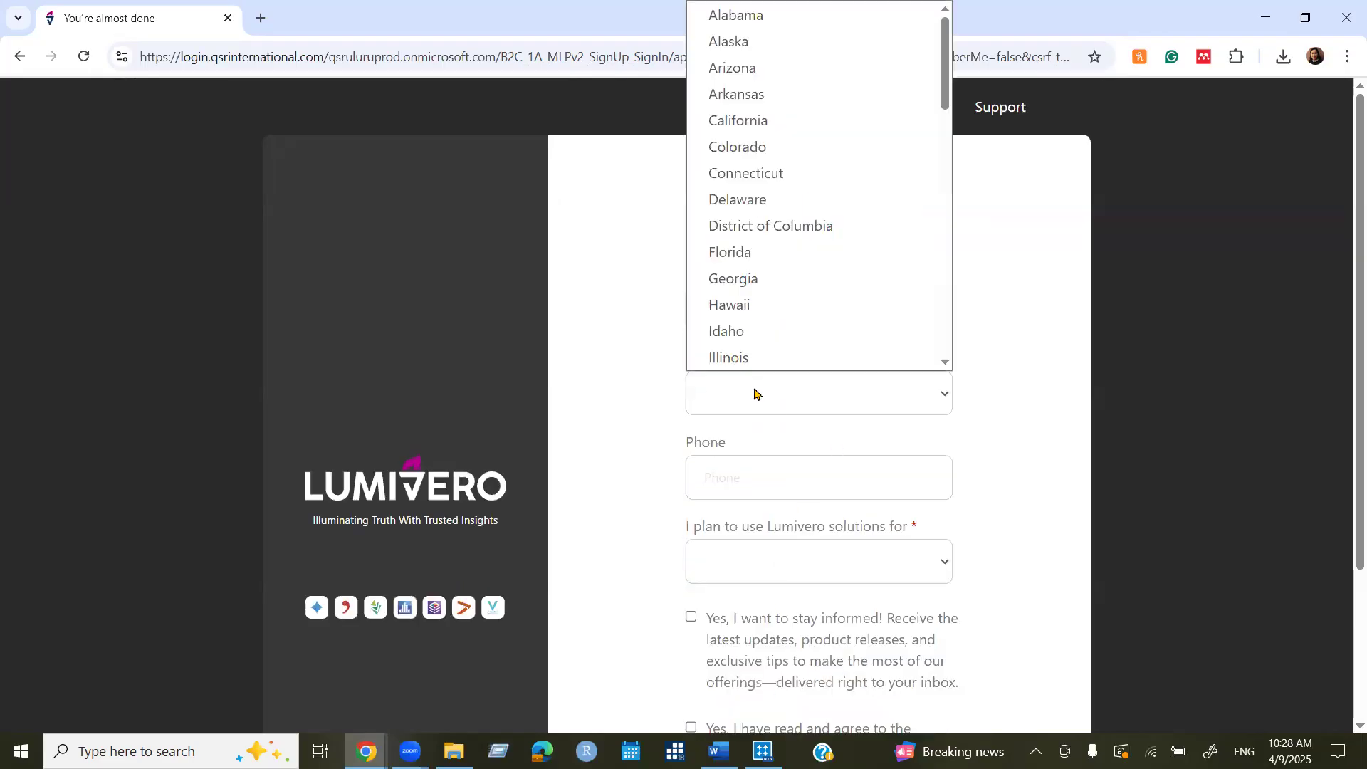
left_click(786, 226)
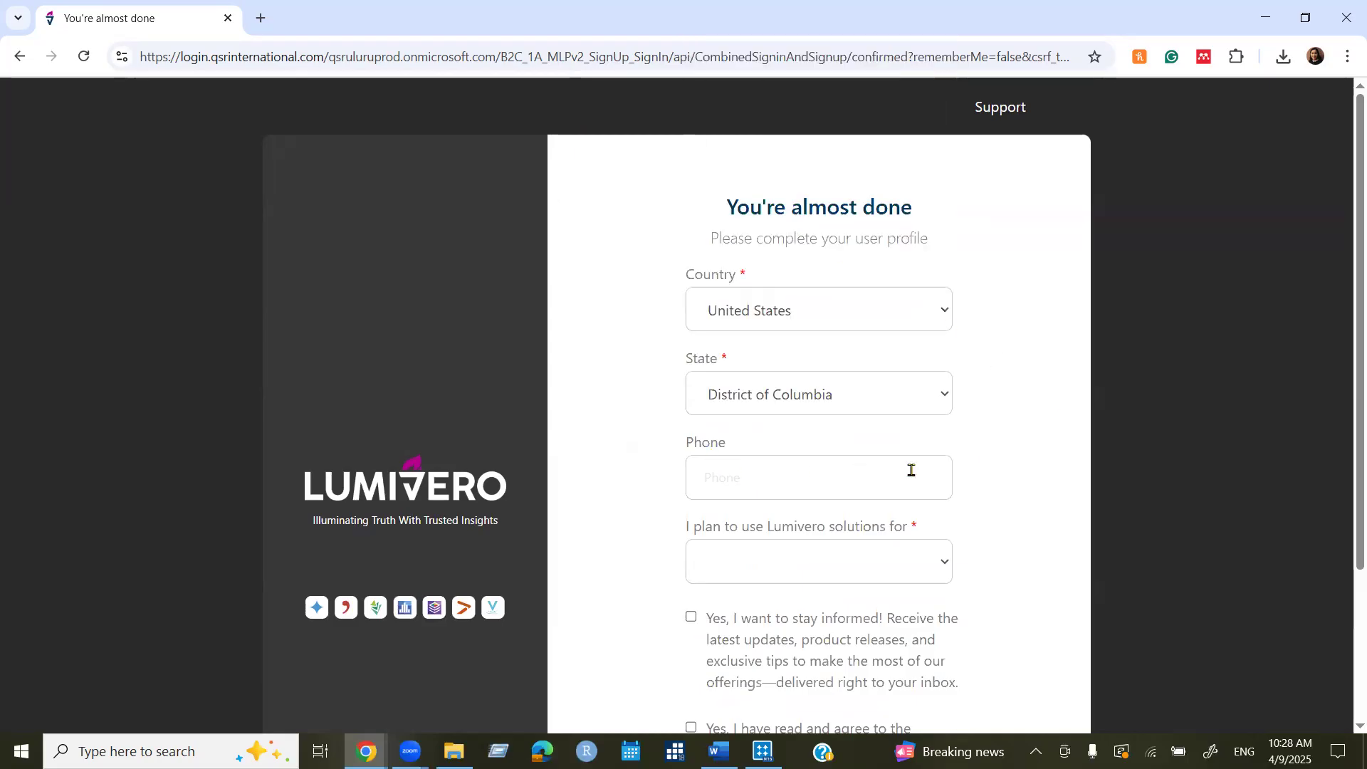
scroll(1083, 480, "down", 3)
scroll(1082, 482, "up", 1)
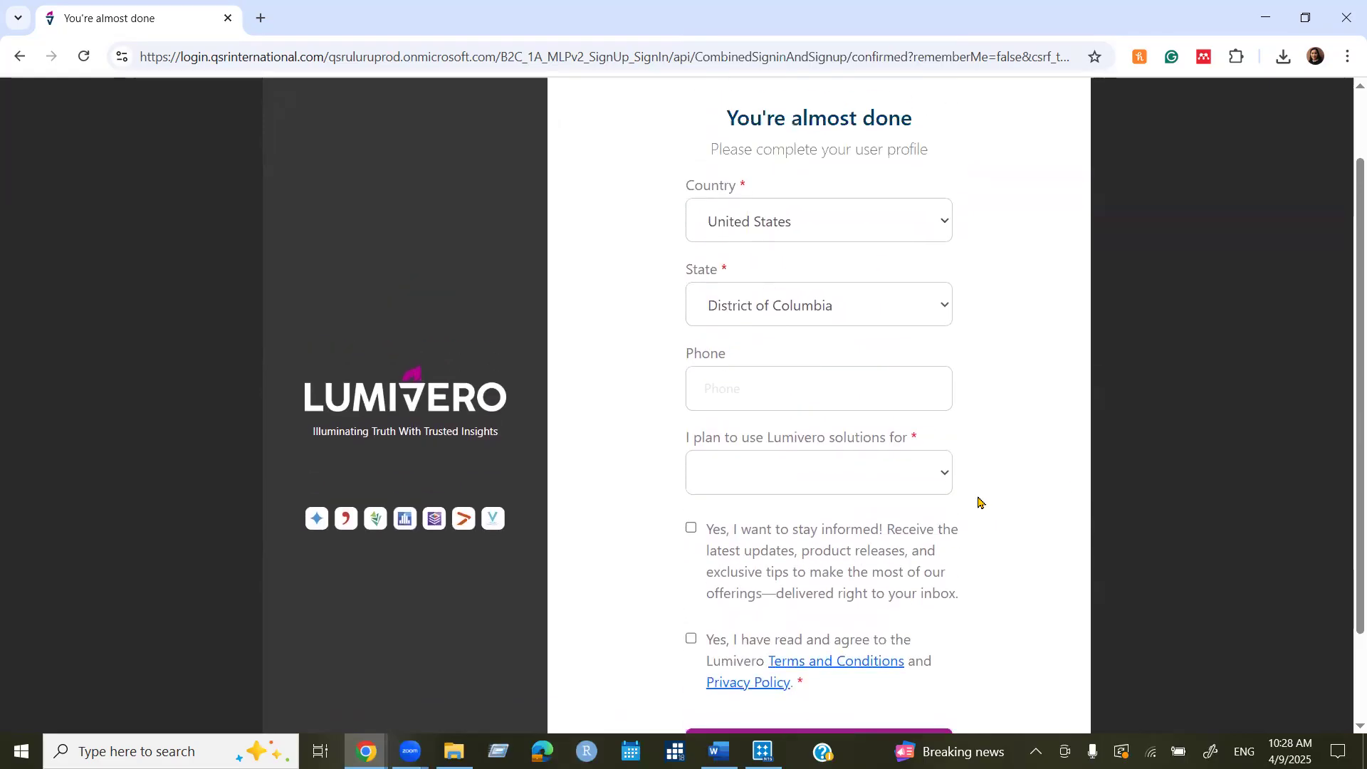
Set intended use to Myself and answer Yes to academic affiliation.
left_click(912, 484)
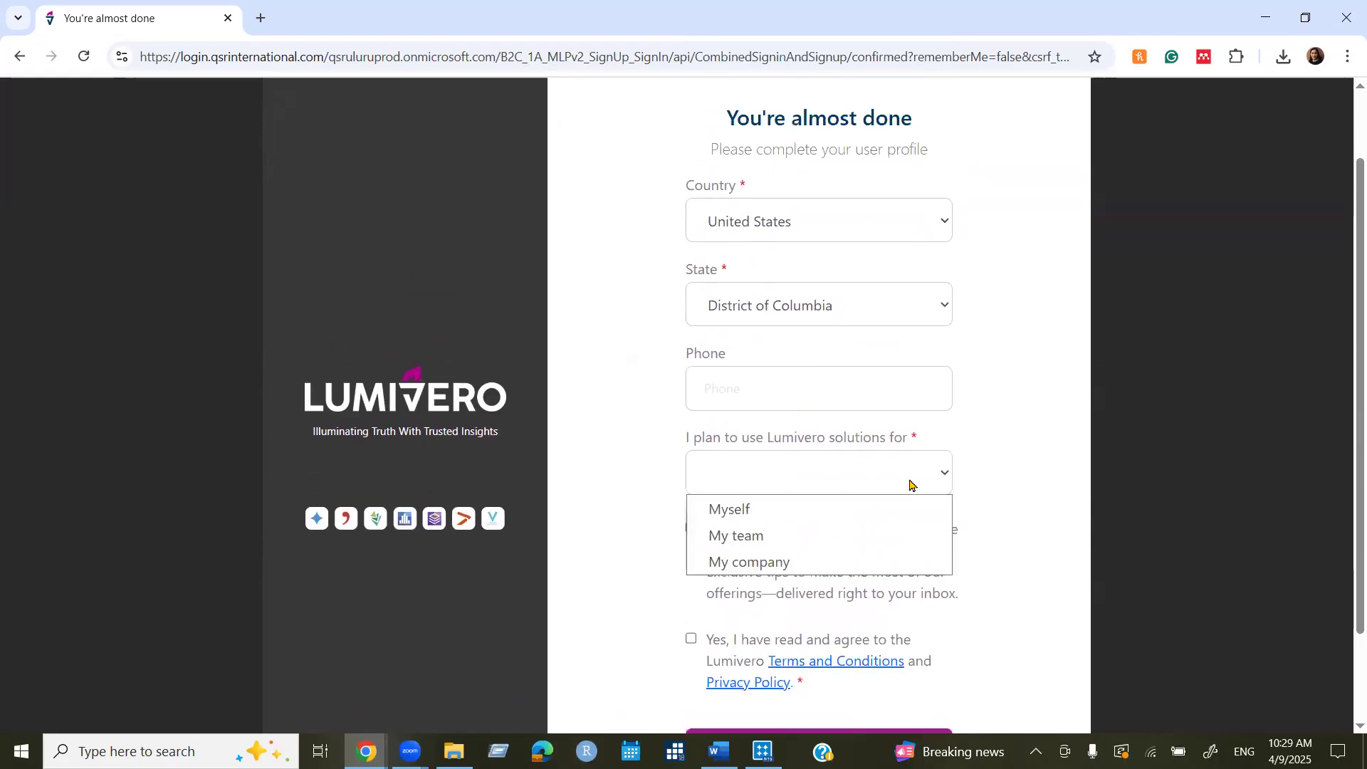
left_click(726, 510)
scroll(949, 502, "up", 2)
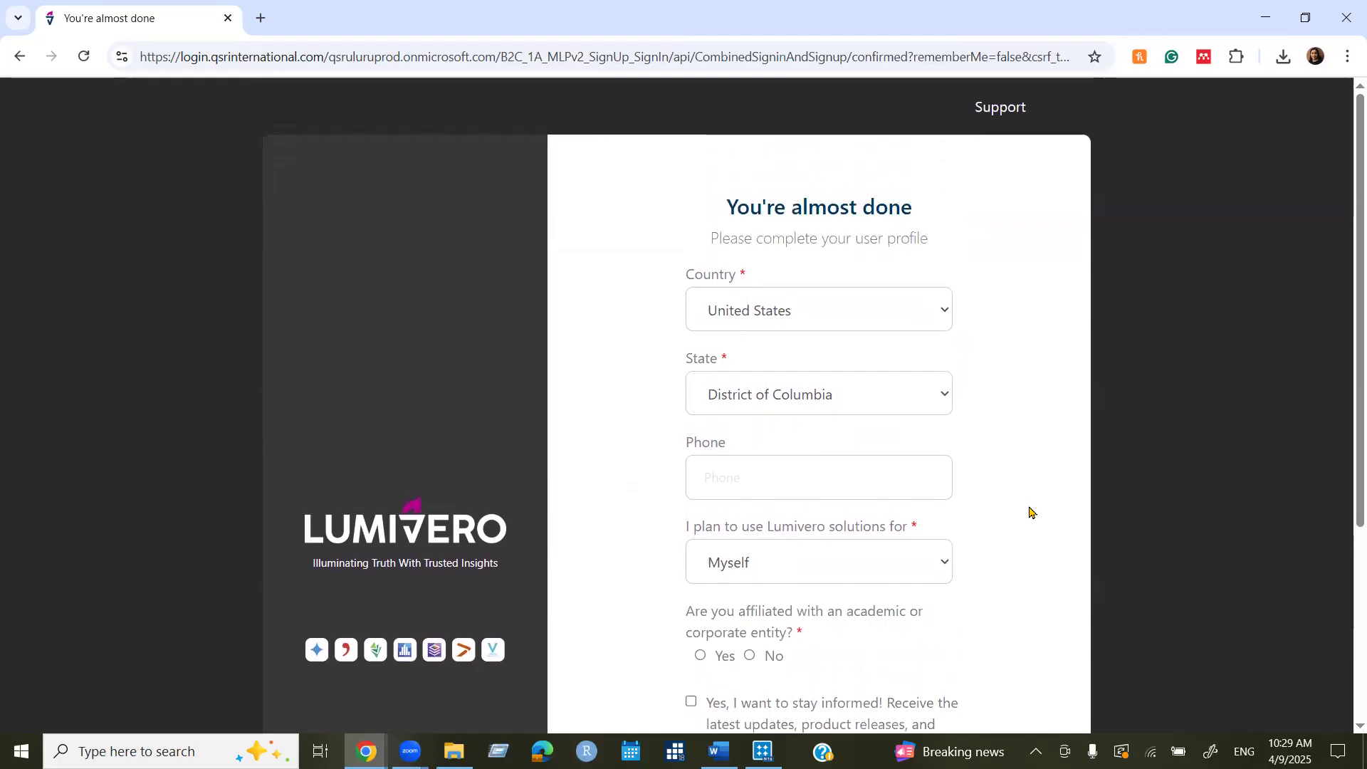
scroll(1030, 512, "down", 2)
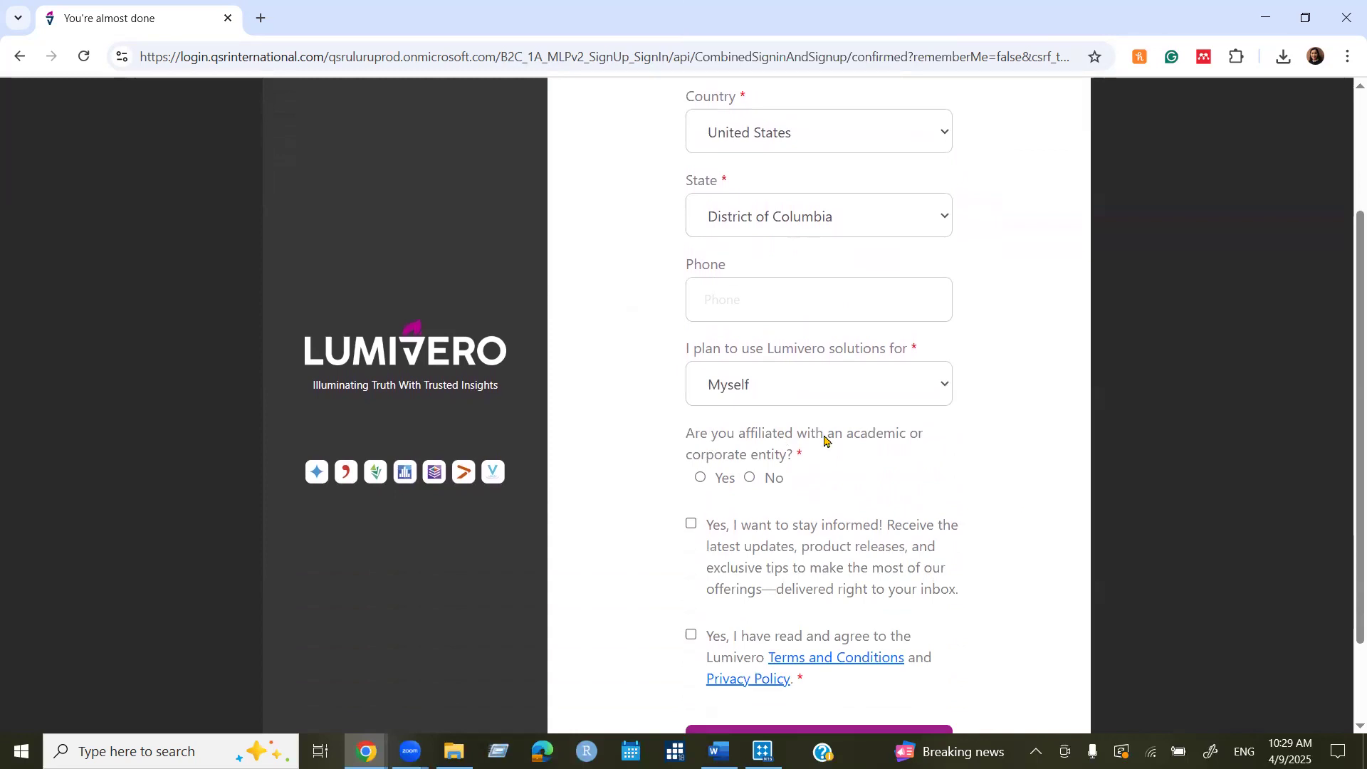
left_click(702, 478)
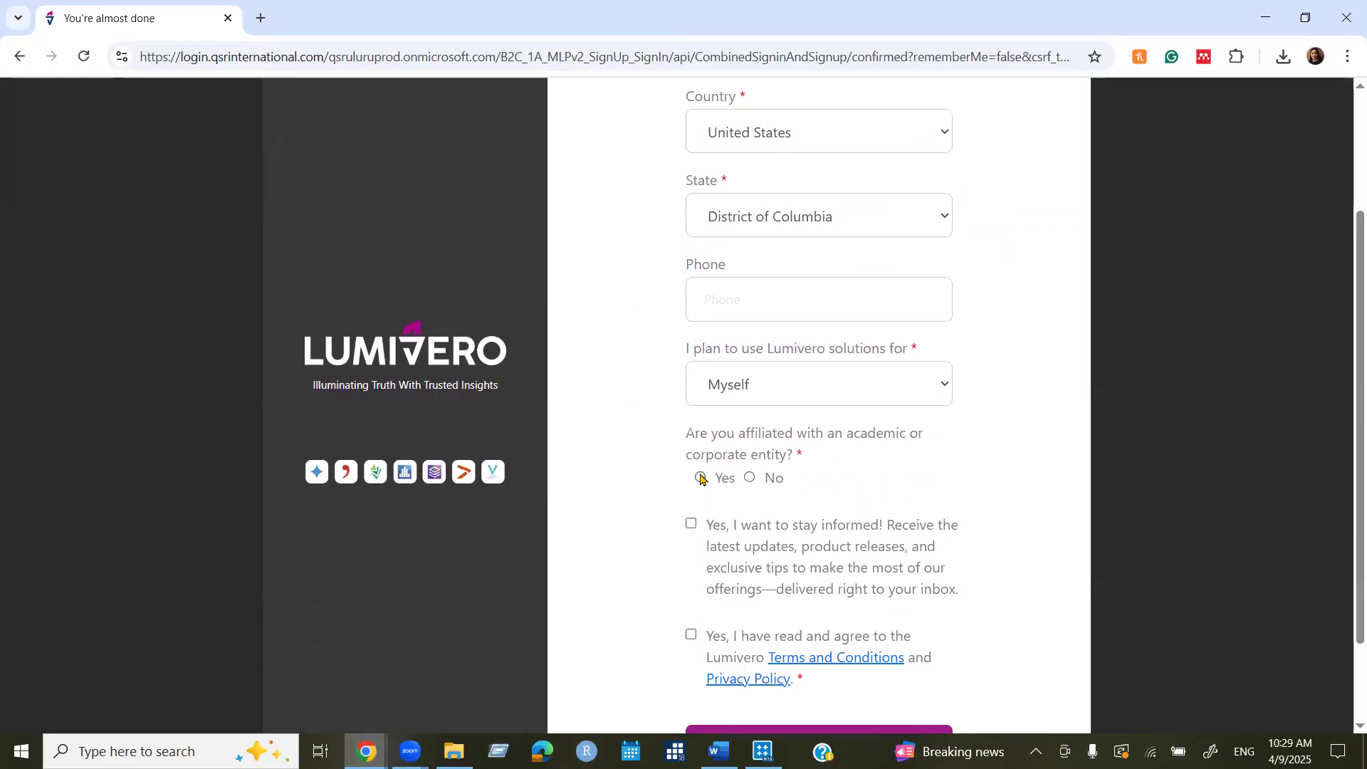
scroll(974, 502, "up", 1)
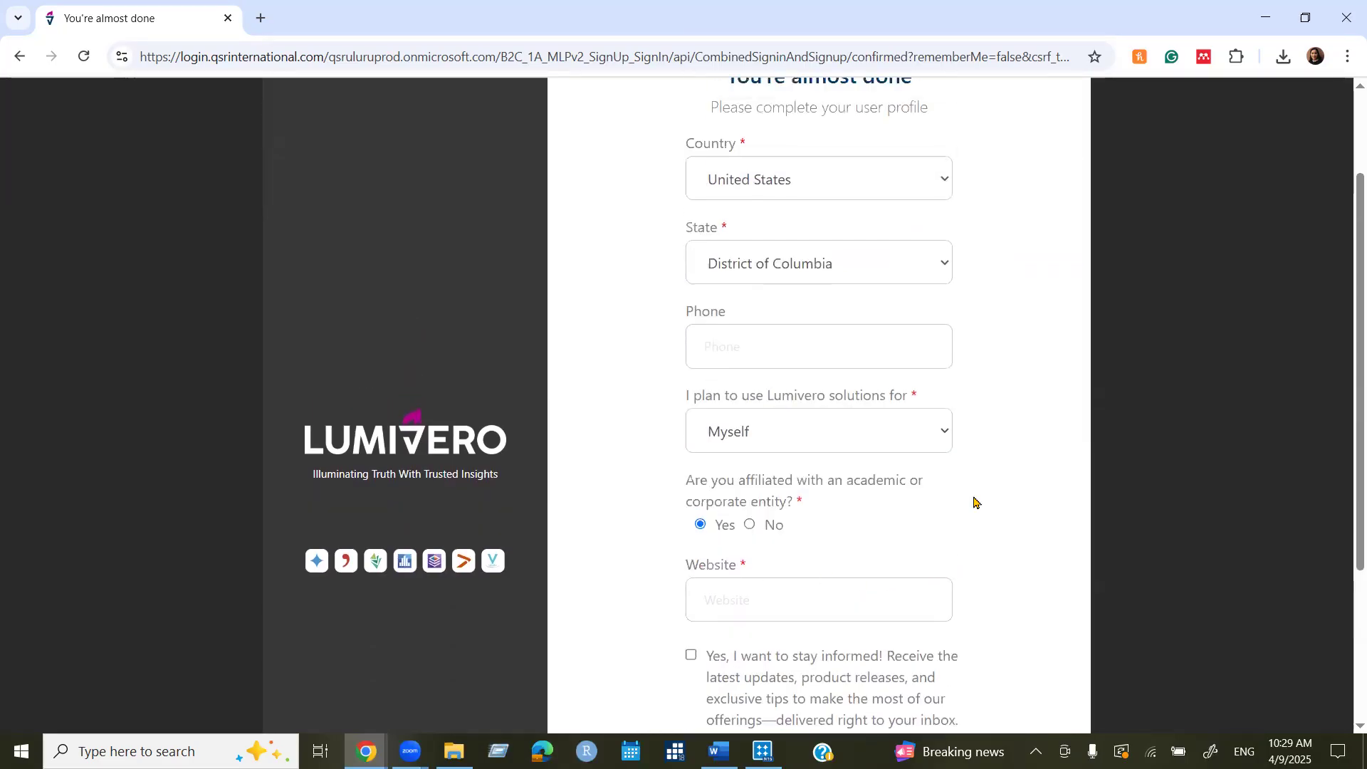
scroll(974, 502, "down", 3)
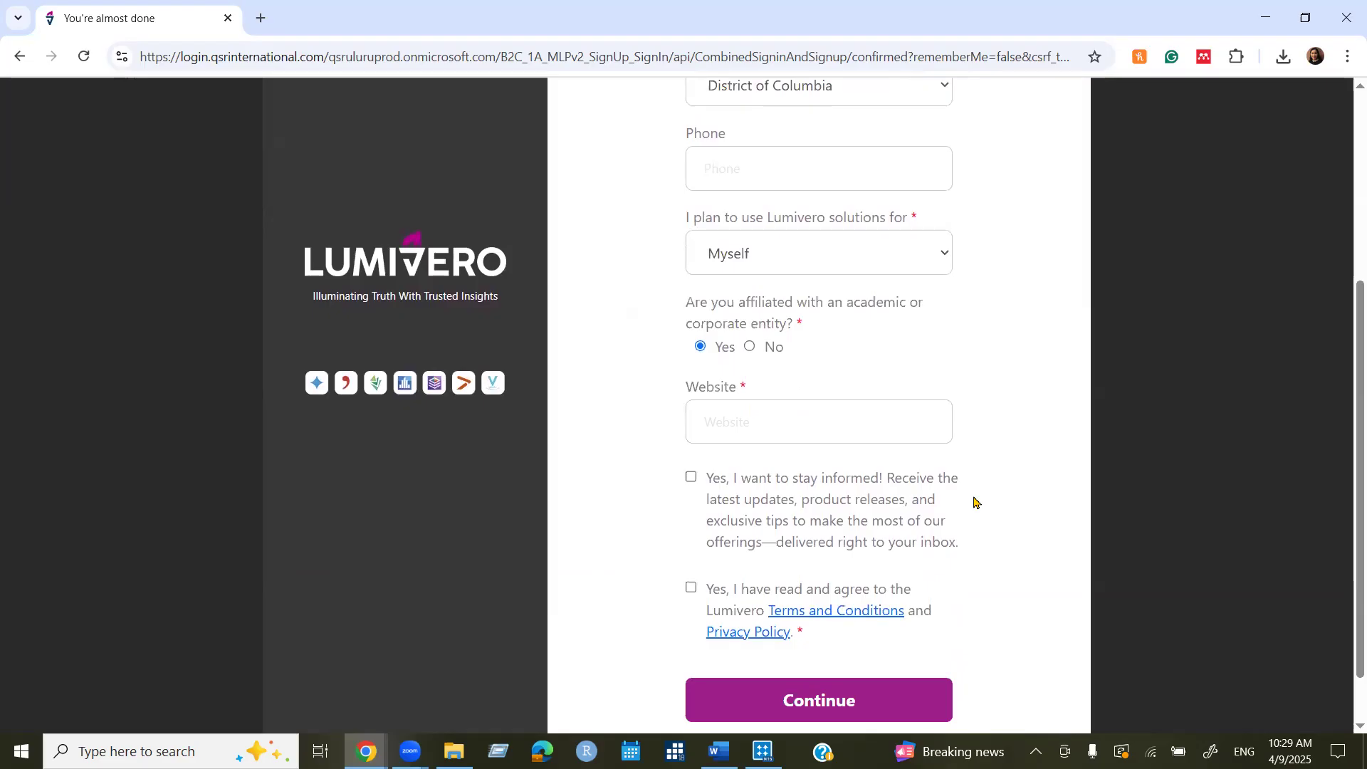
left_click(744, 415)
left_click(784, 423)
type("https://www.washington.edu/")
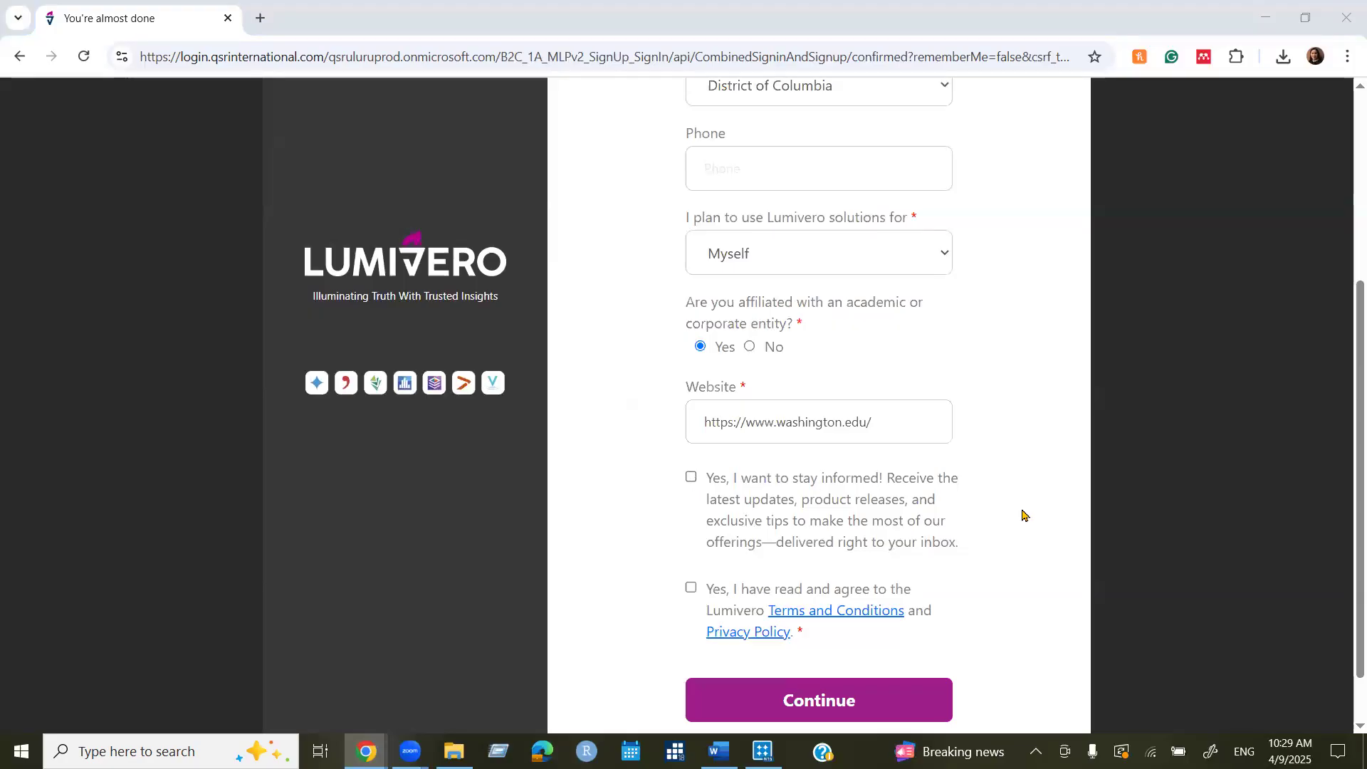
left_click(694, 591)
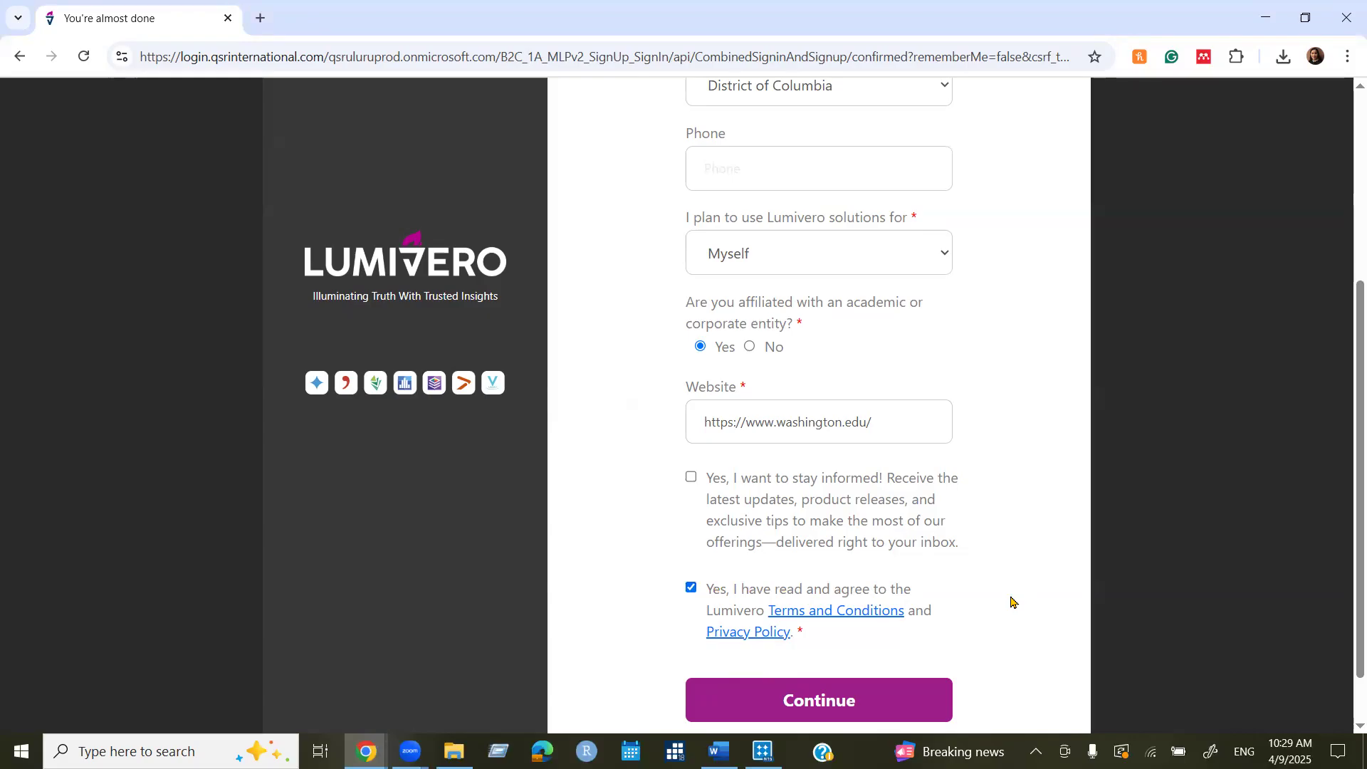
scroll(1009, 598, "up", 4)
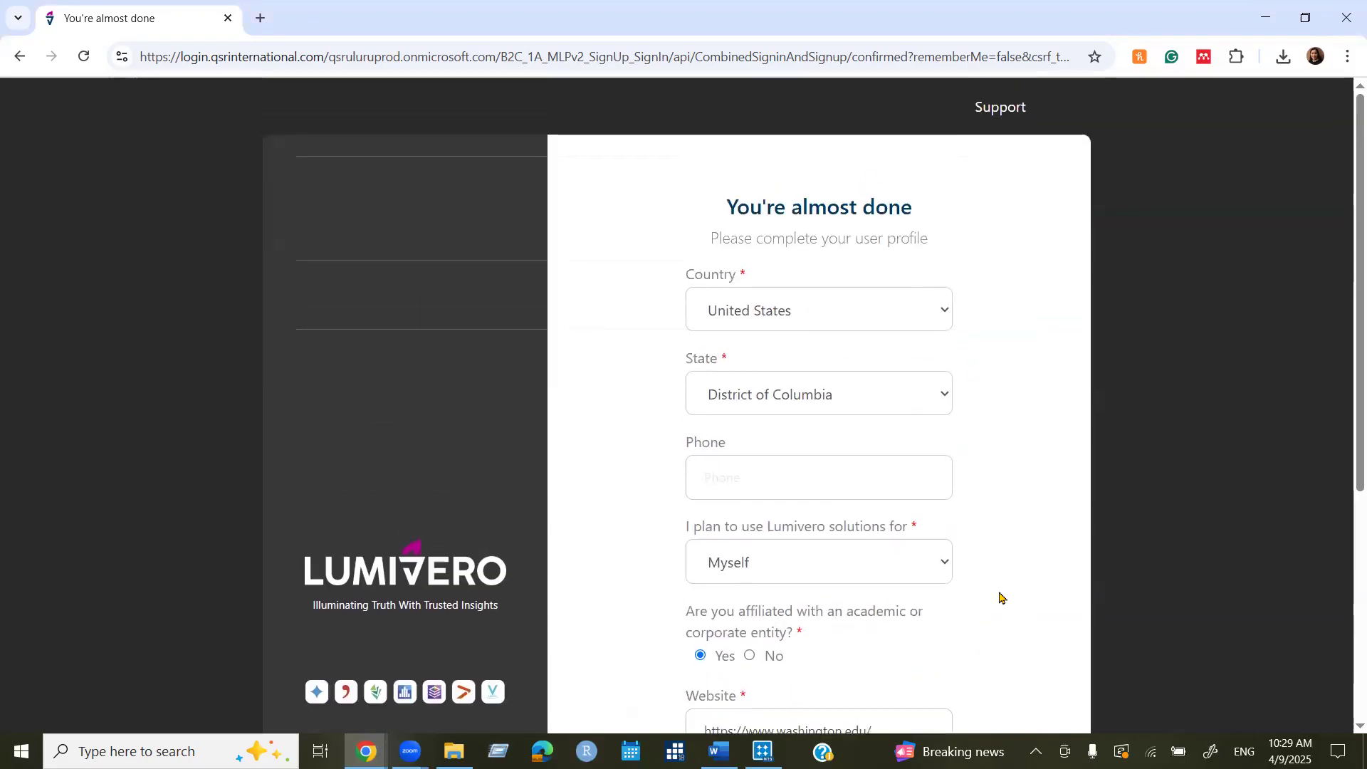
scroll(997, 606, "down", 5)
left_click(820, 646)
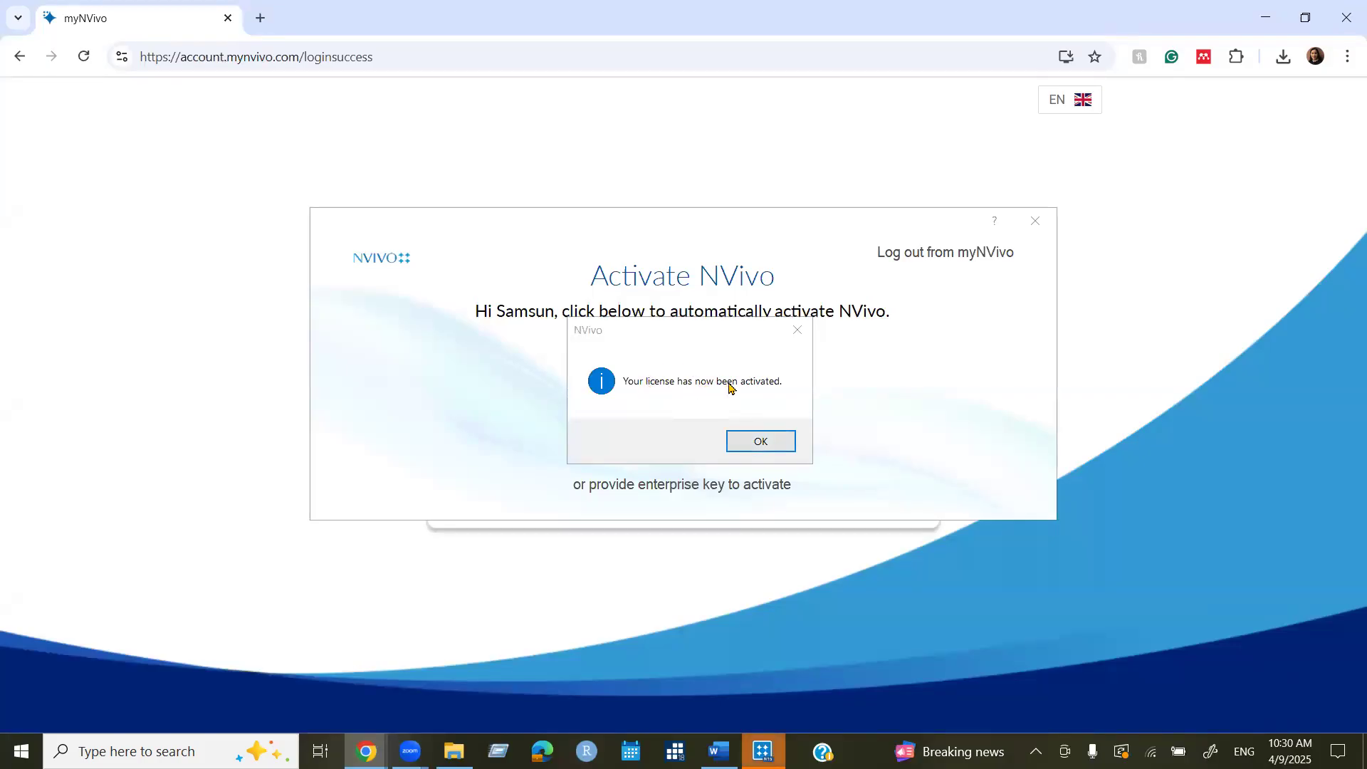
Acknowledge the 'Your license has now been activated' message to reach the User Profile page.
left_click(772, 440)
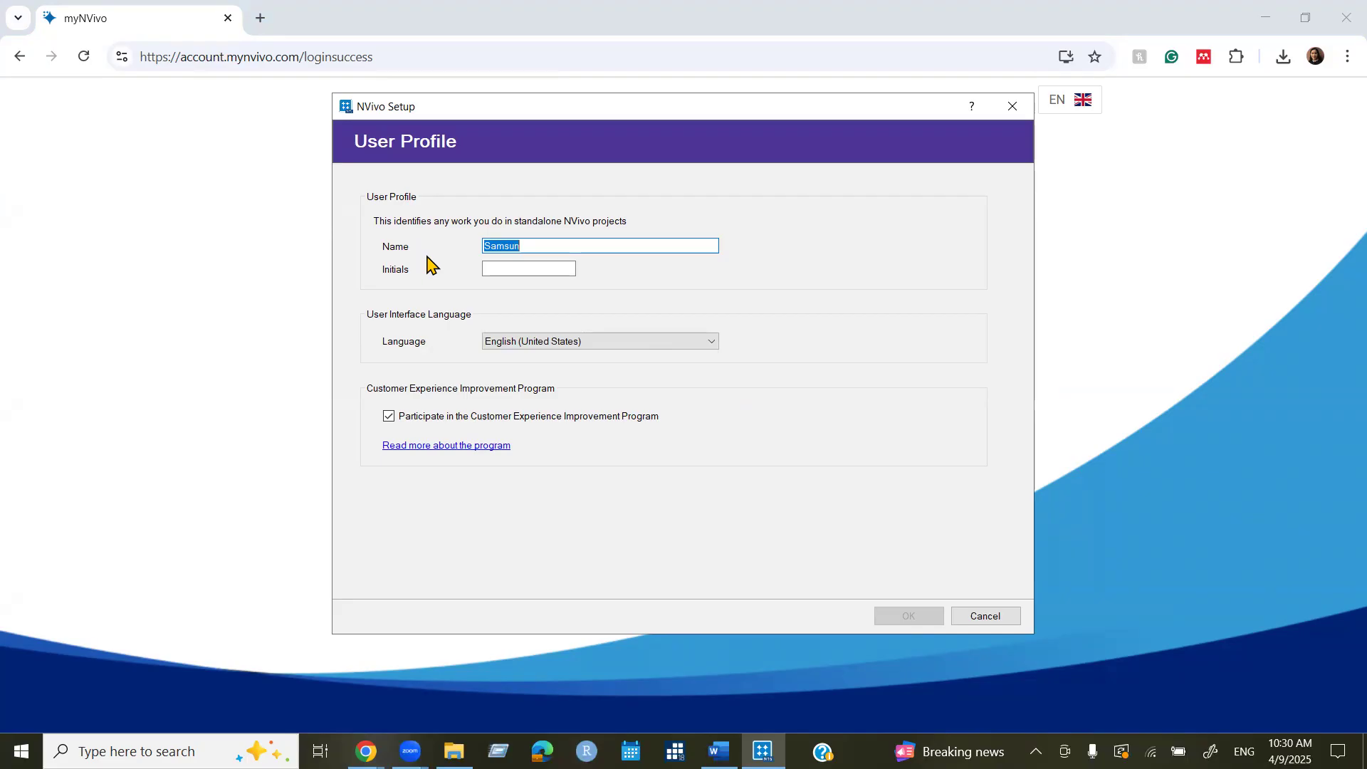
Add the user's surname and initials, opt out of the improvement program, and save the profile.
left_click(544, 245)
type("Naher")
left_click(529, 269)
type("SN")
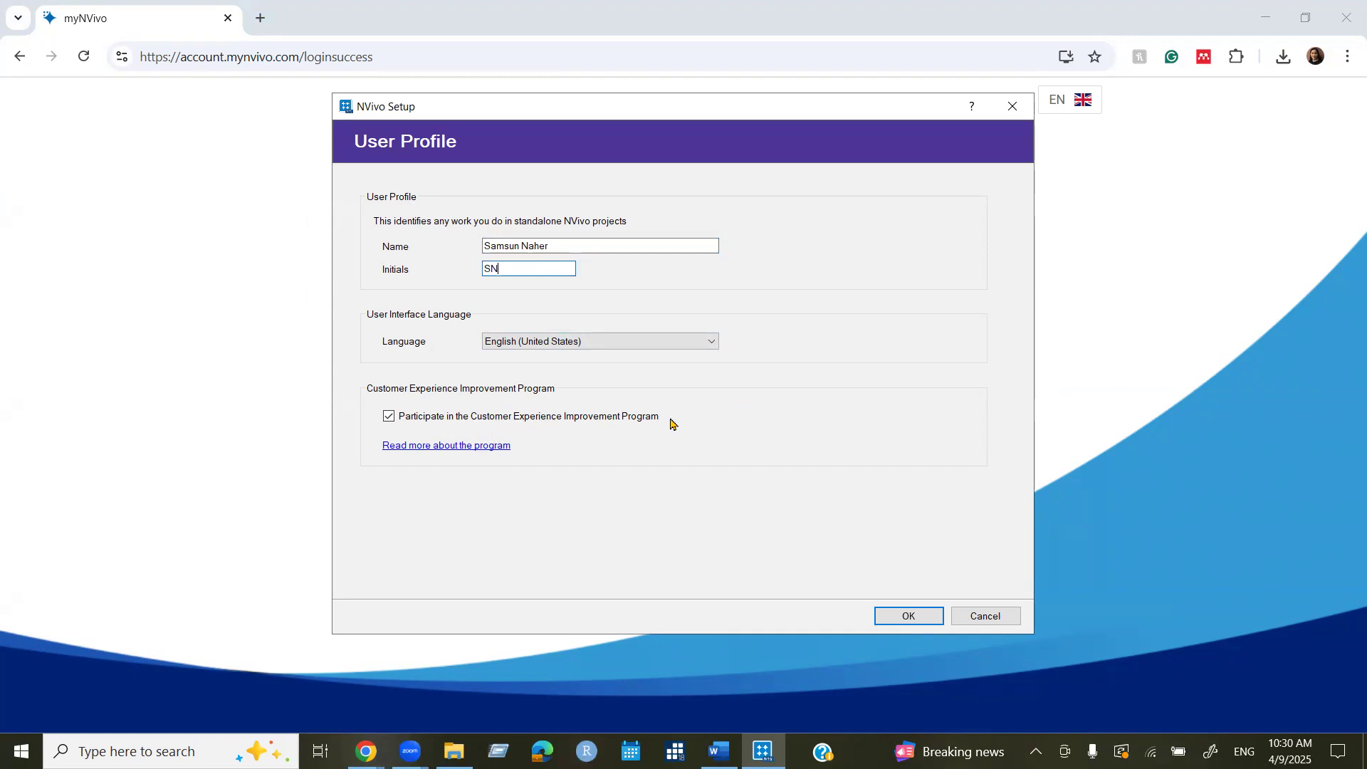
left_click(389, 417)
left_click(908, 617)
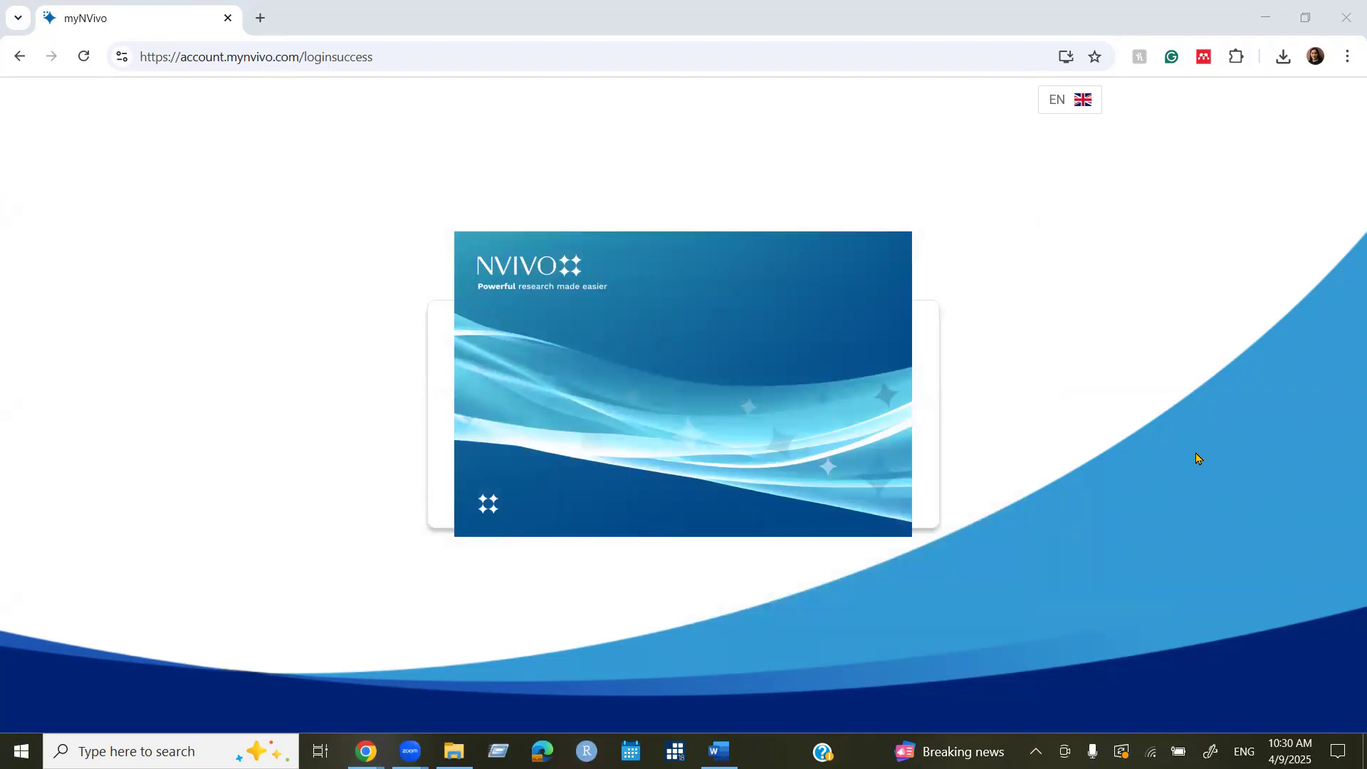
Minimize Chrome so the NVivo 15 splash and start screen come into view.
left_click(1278, 19)
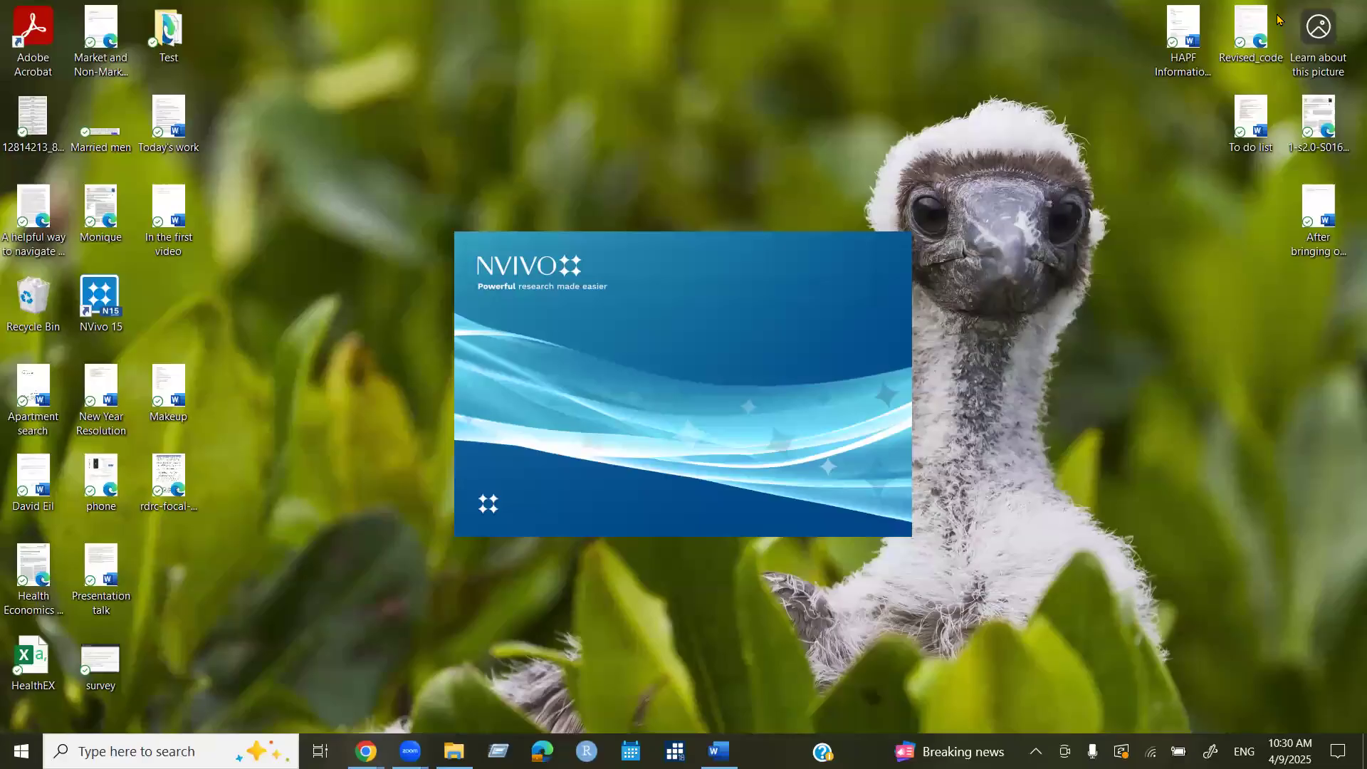